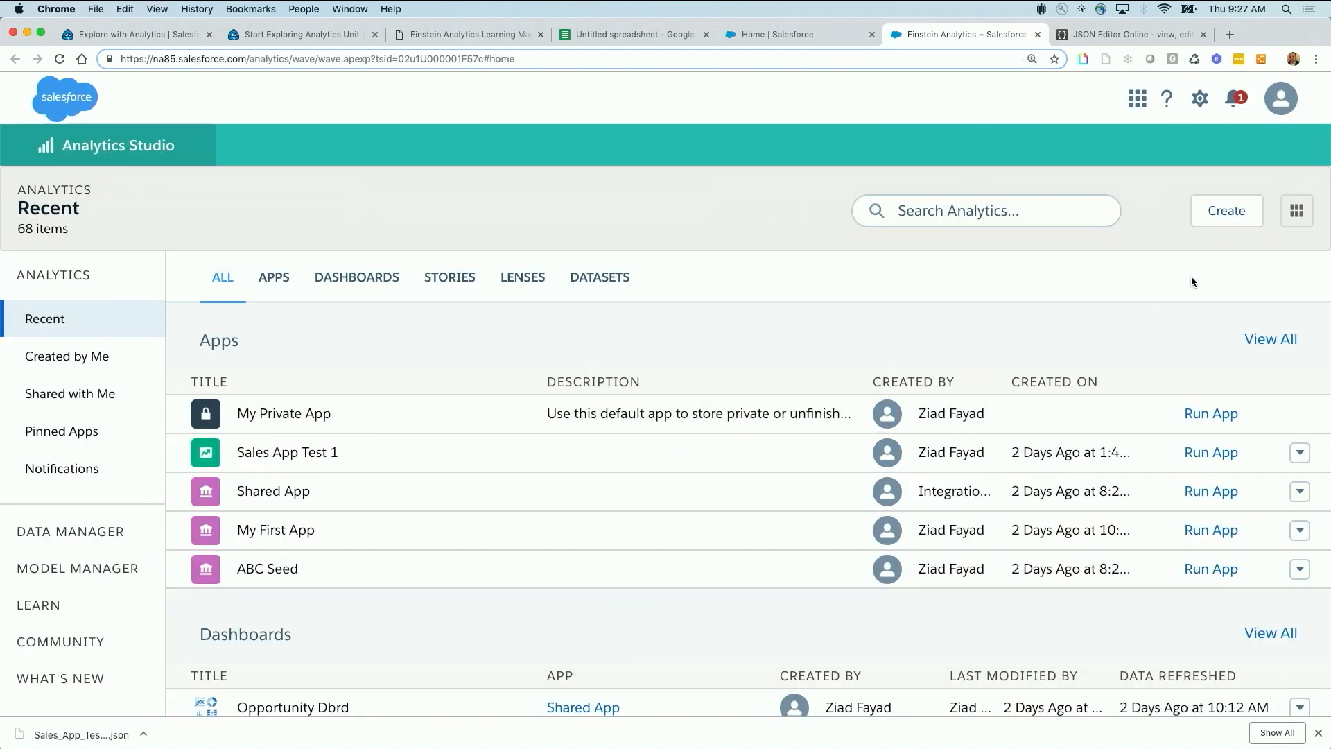
click(1226, 215)
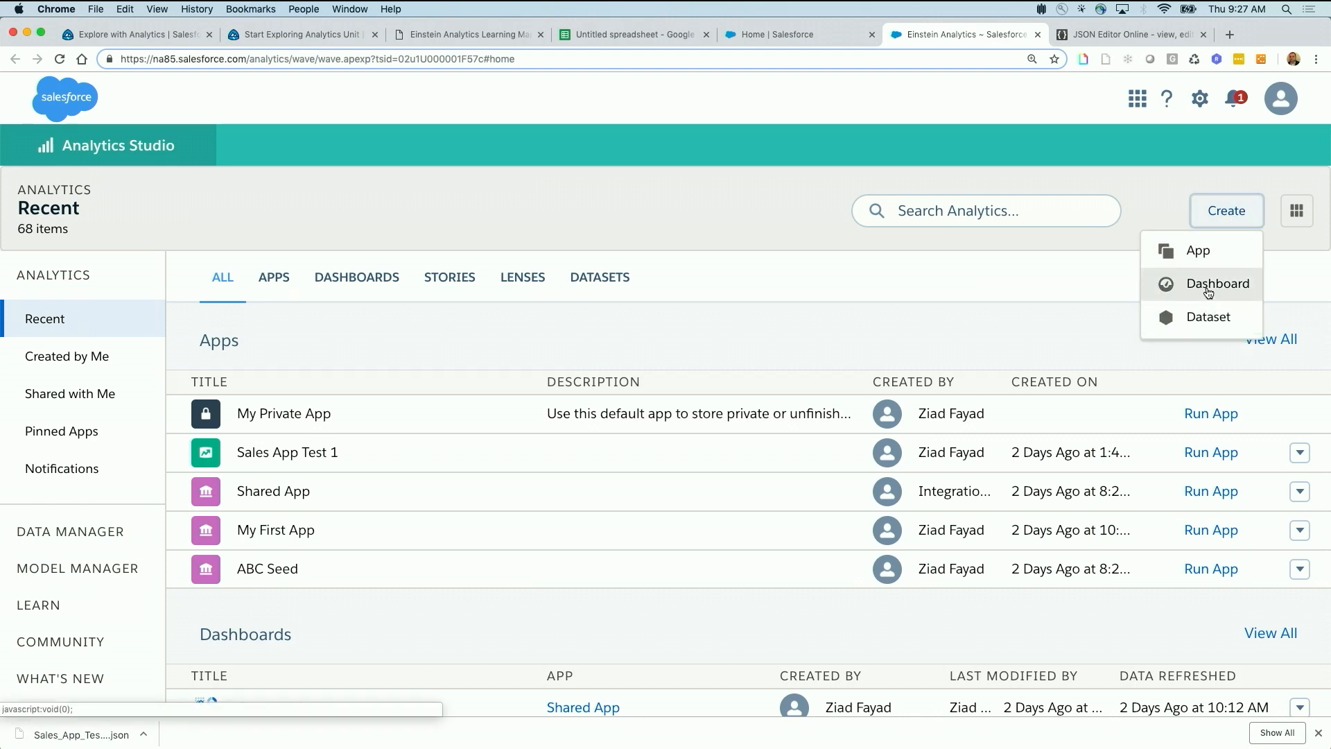
click(1210, 288)
click(1121, 89)
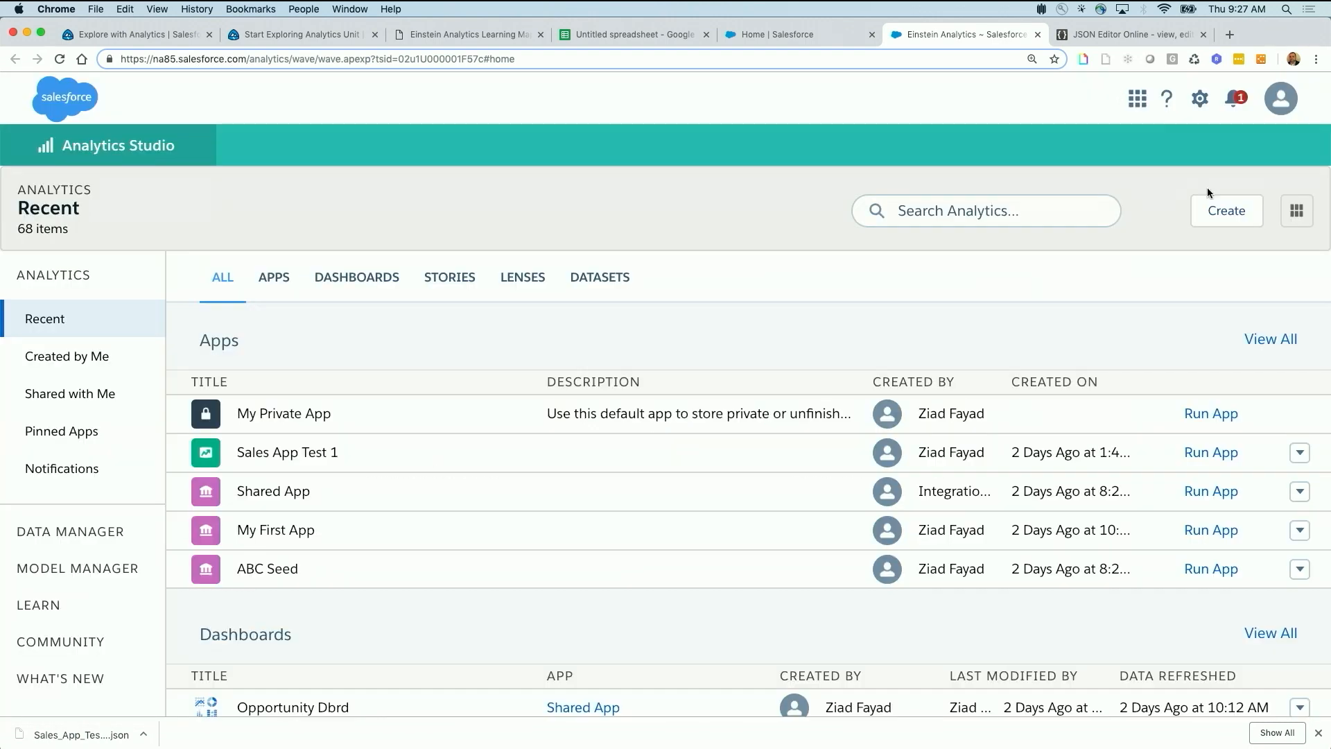
Start creating a new dataset with a CSV file as the data source.
click(1228, 212)
click(1225, 323)
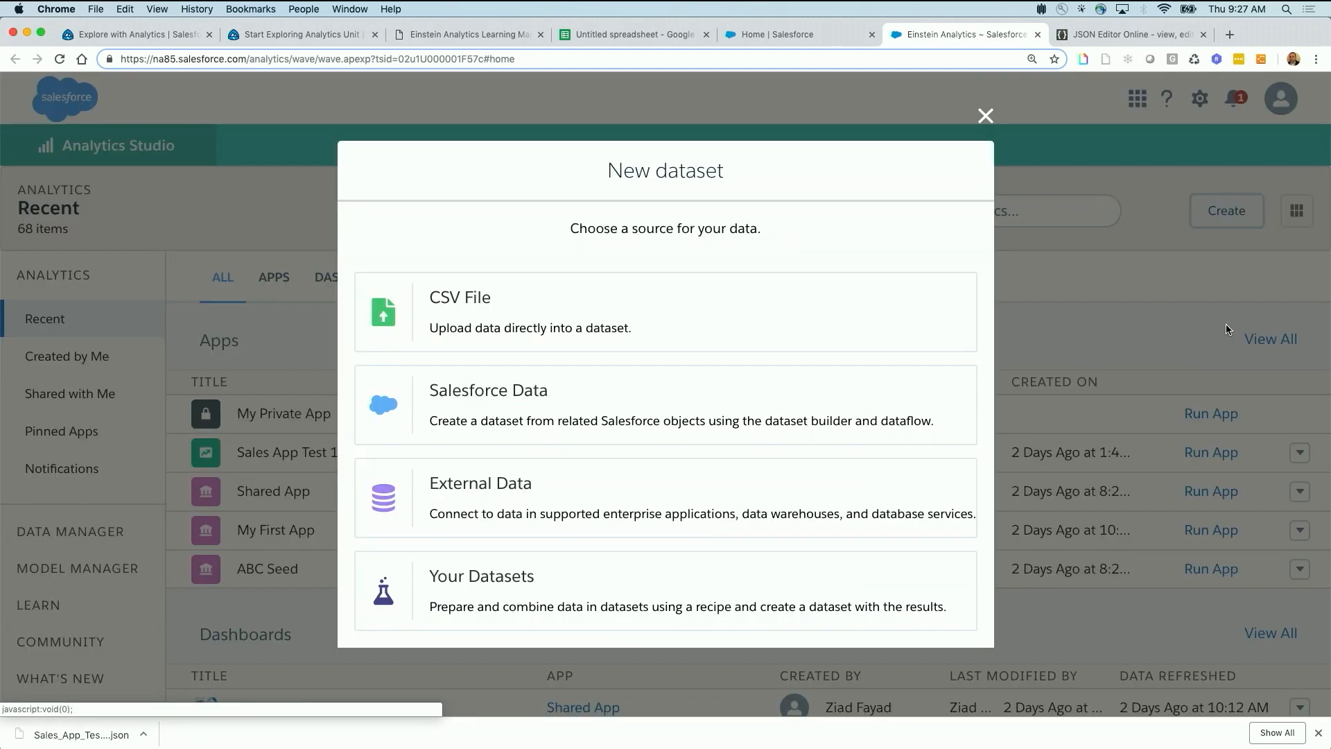
click(453, 305)
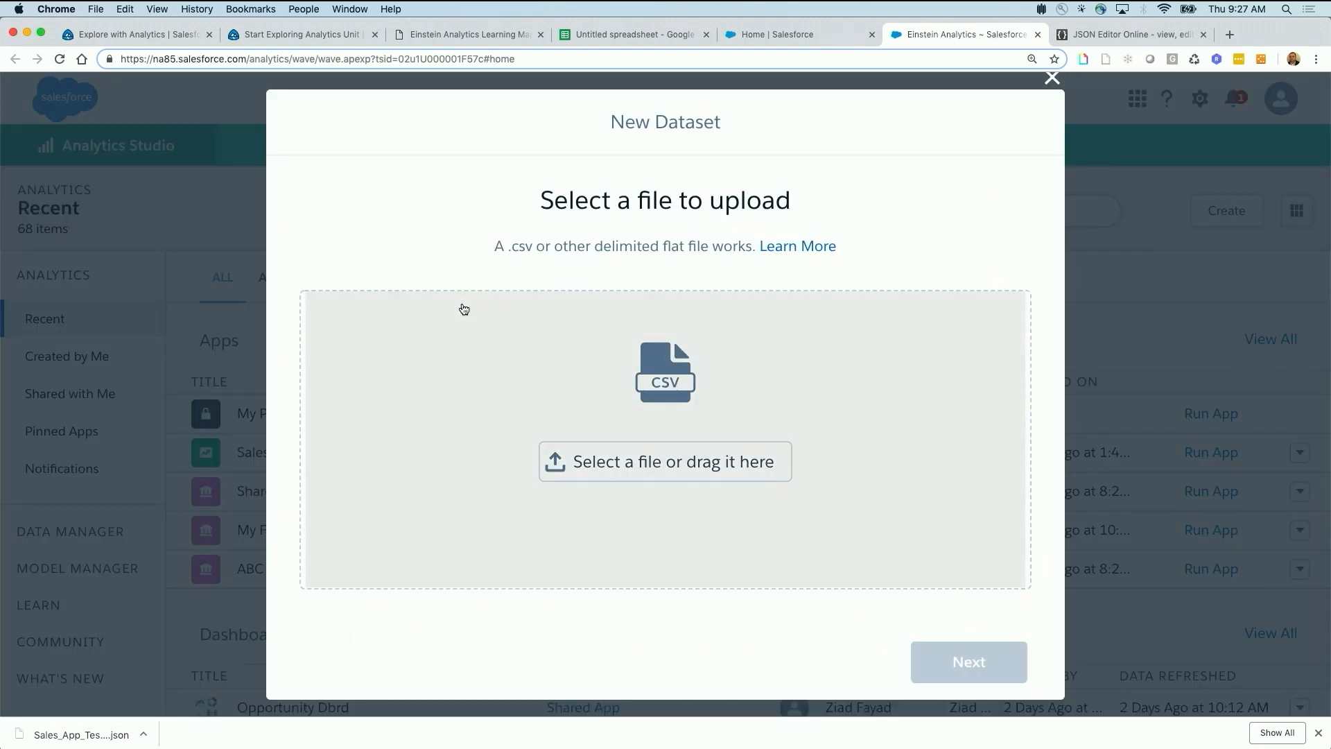
Select la_zip_codes.csv from the Basic EA folder inside the academies files folder as the file to upload.
click(630, 469)
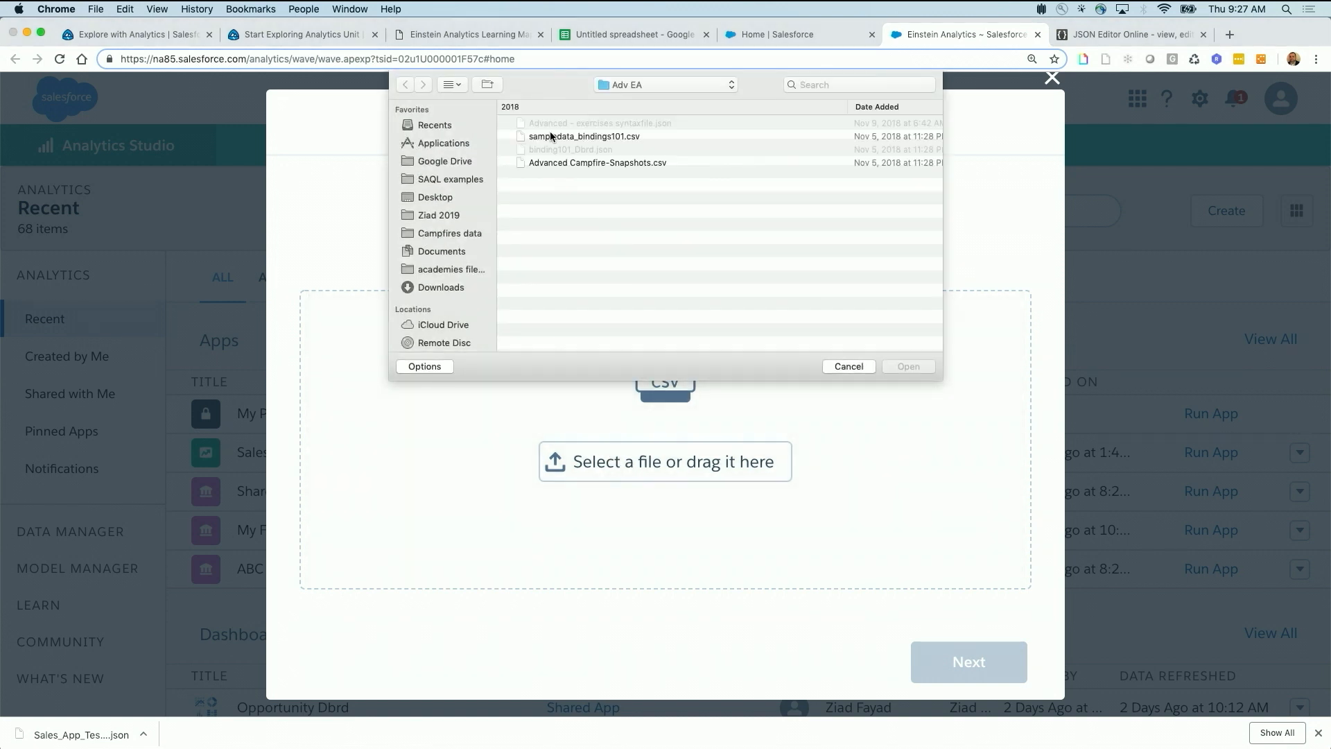
click(642, 89)
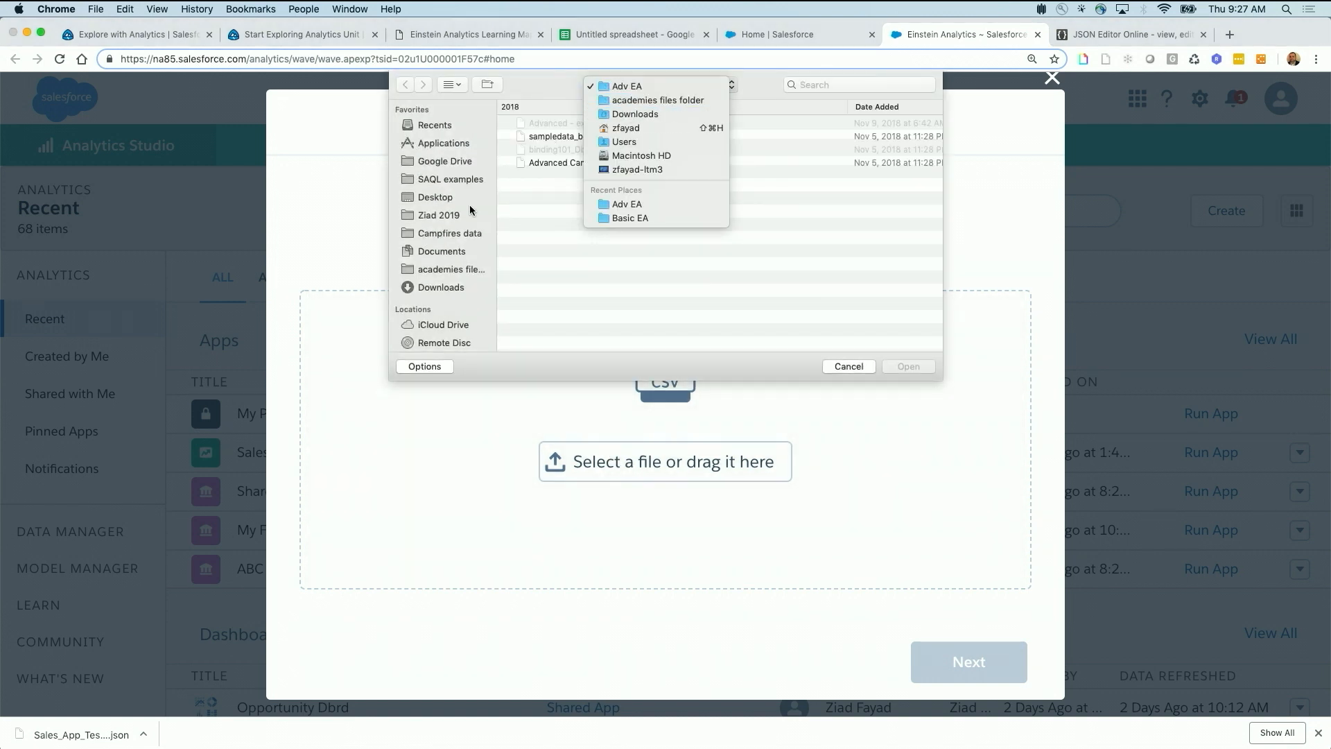
click(457, 270)
double_click(549, 125)
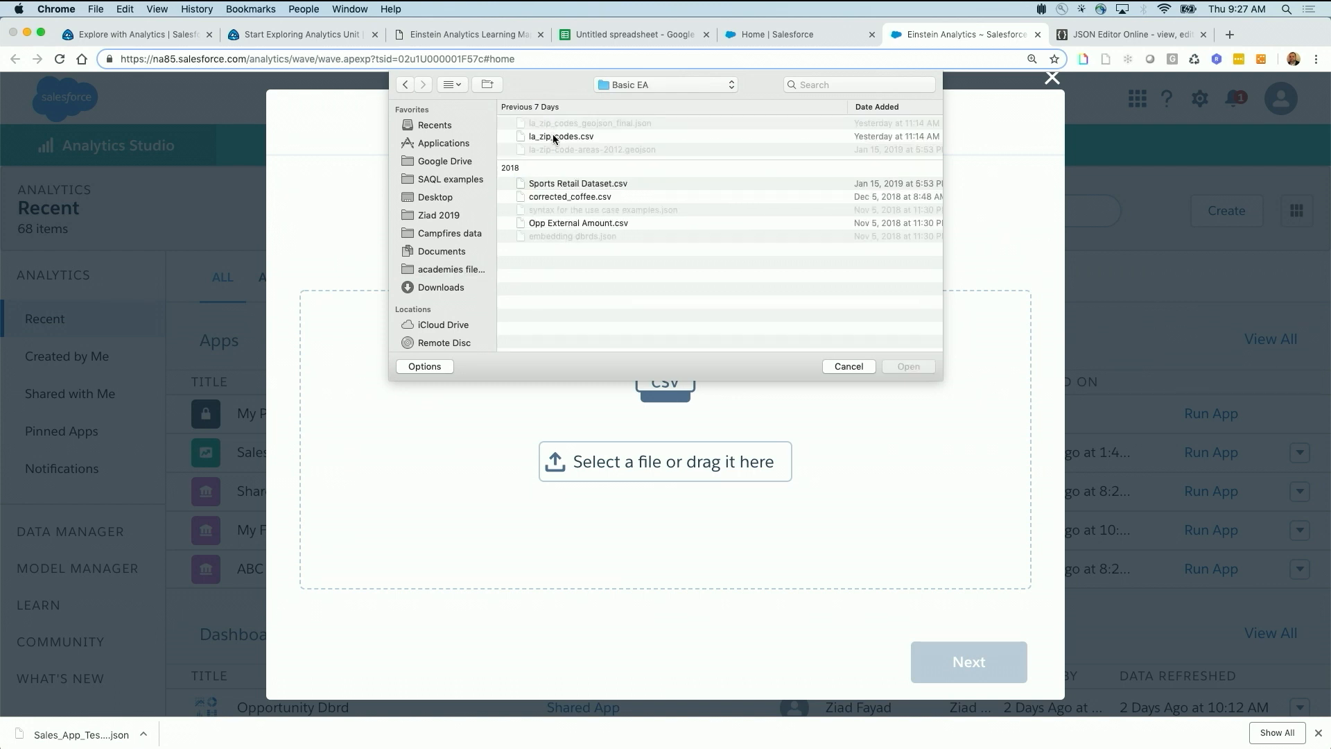
click(555, 137)
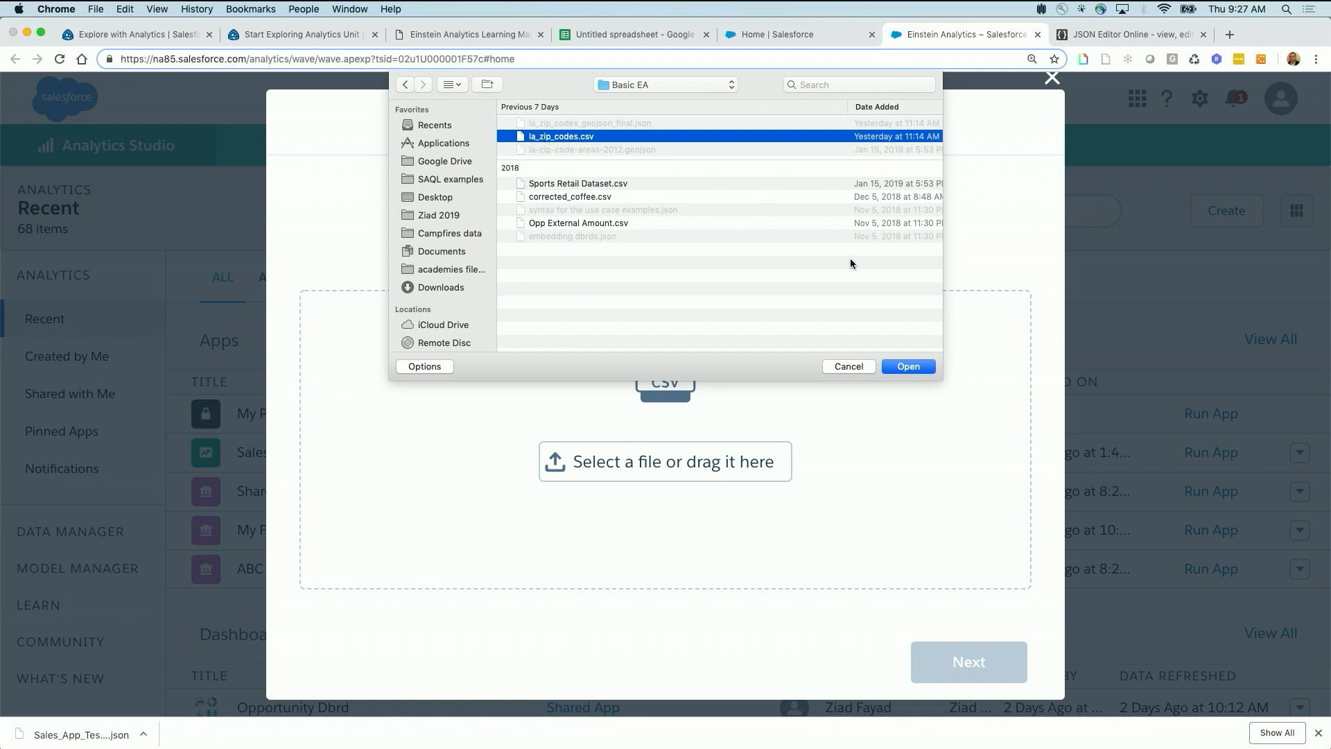
click(905, 366)
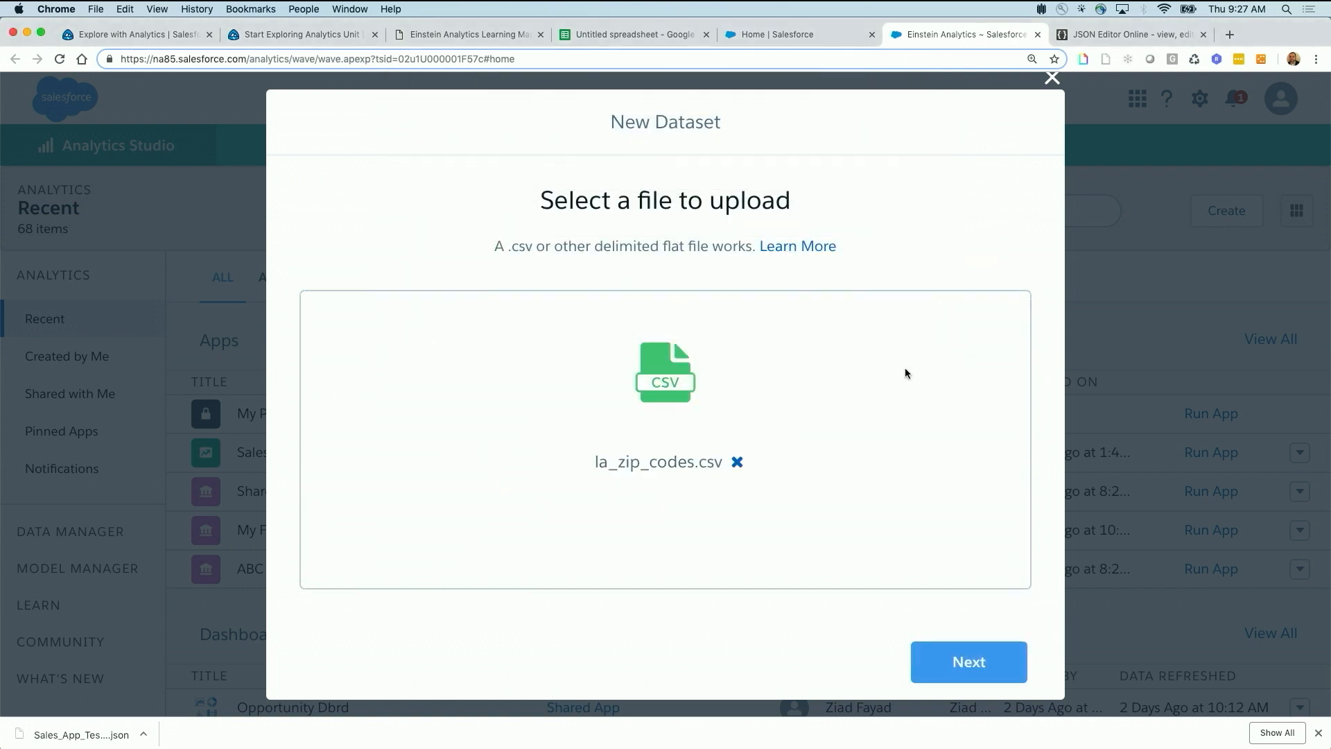
Name the dataset la_zip_codes_3, keep it in My Private App, and continue to its field attributes.
click(982, 676)
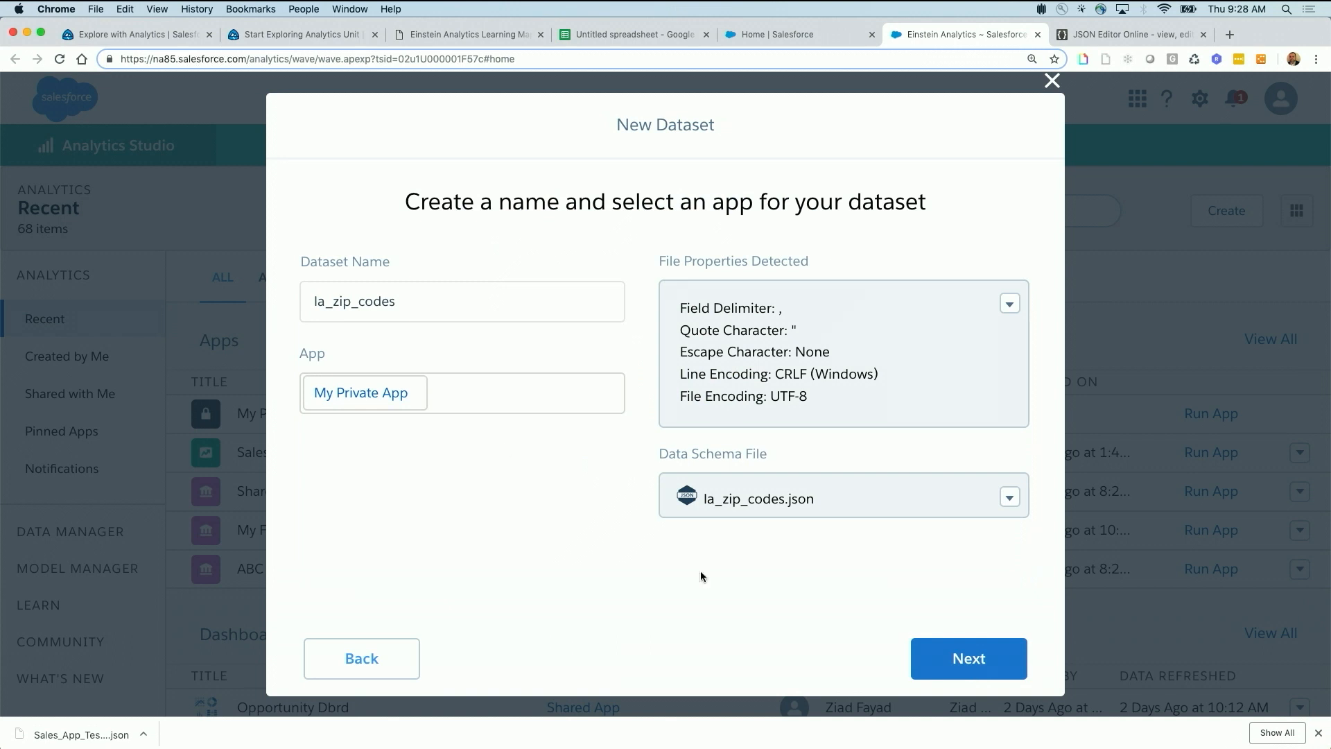
click(401, 301)
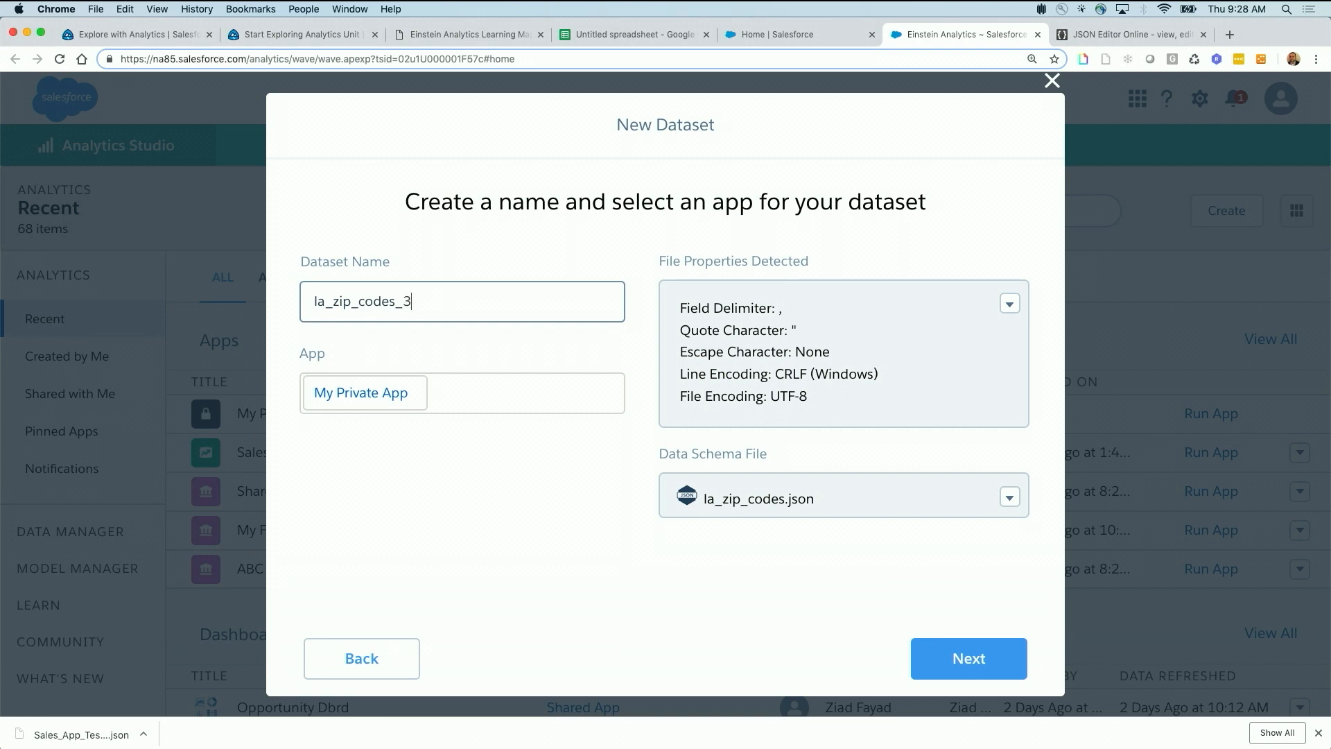
click(913, 655)
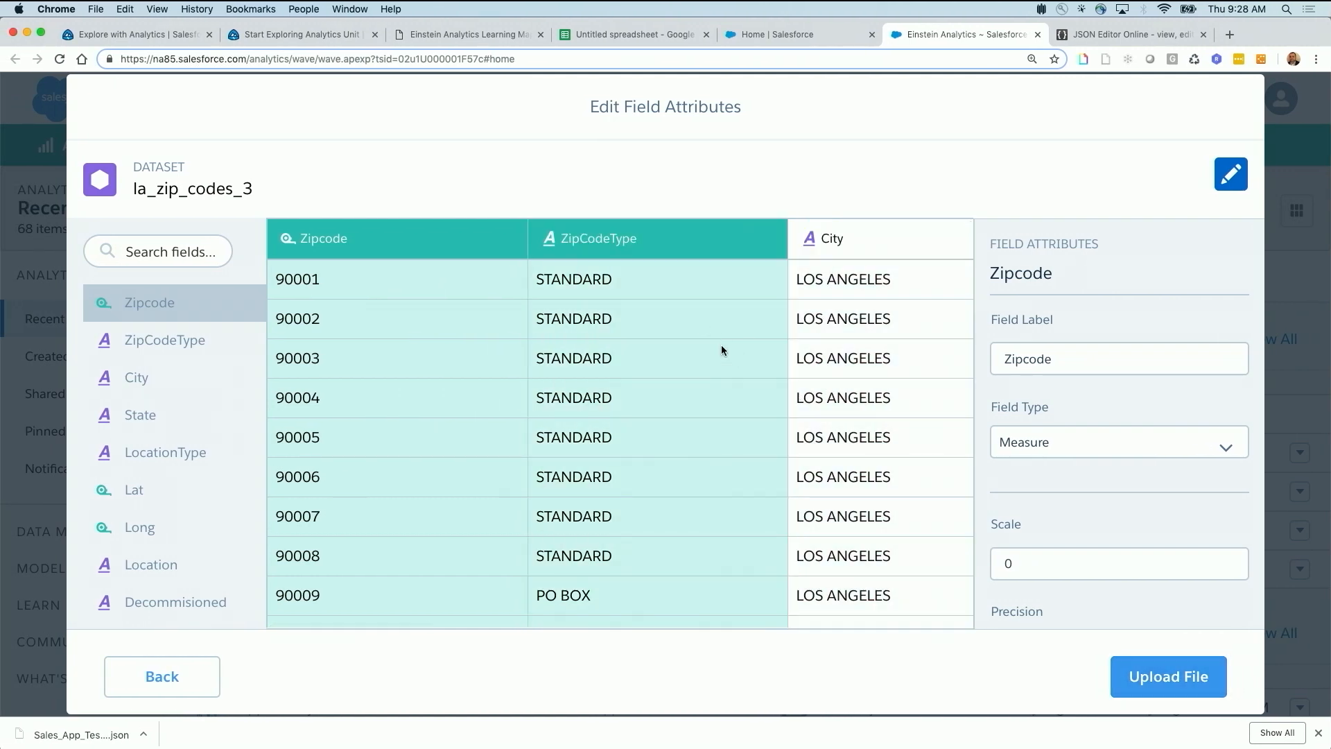
Examine the dataset preview's columns from Zipcode through Lat, Long and Location to TaxReturnsFiled and EstimatedPopulation.
click(721, 345)
scroll(721, 345, right, 5)
scroll(720, 343, right, 10)
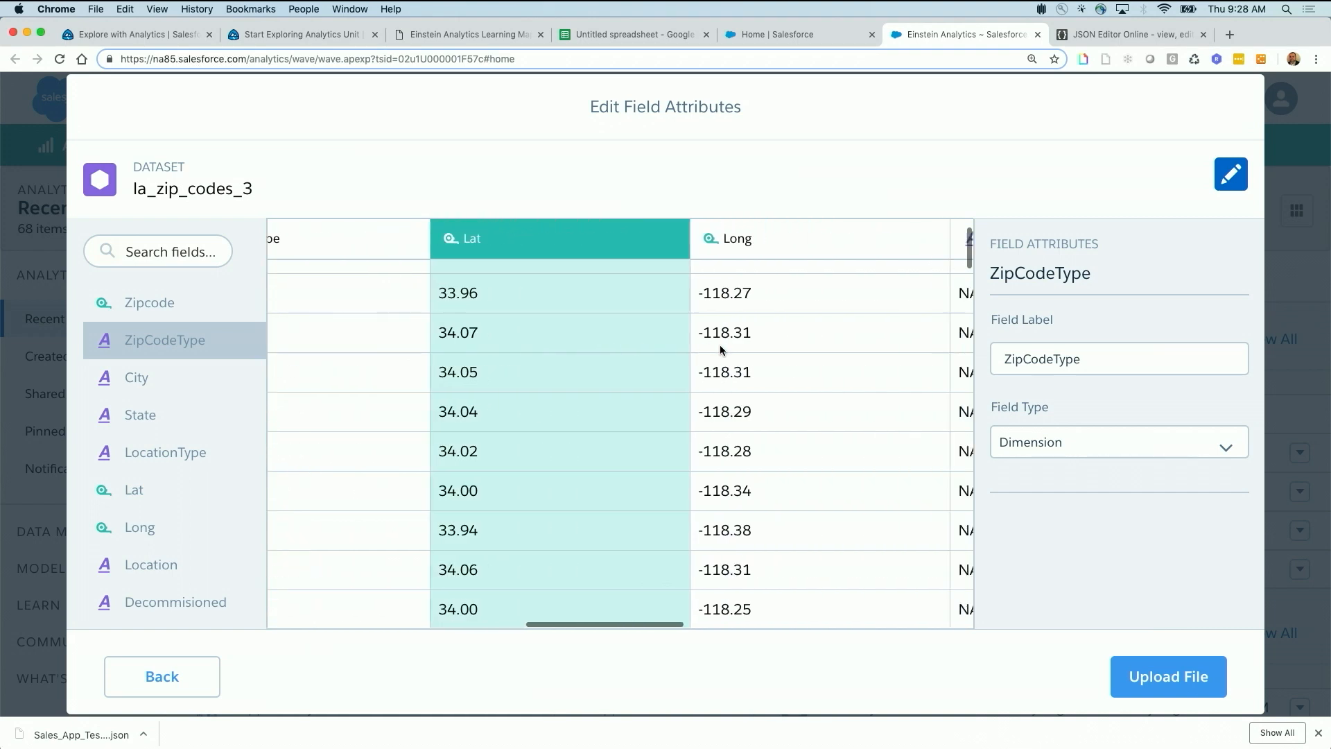
scroll(719, 343, left, 15)
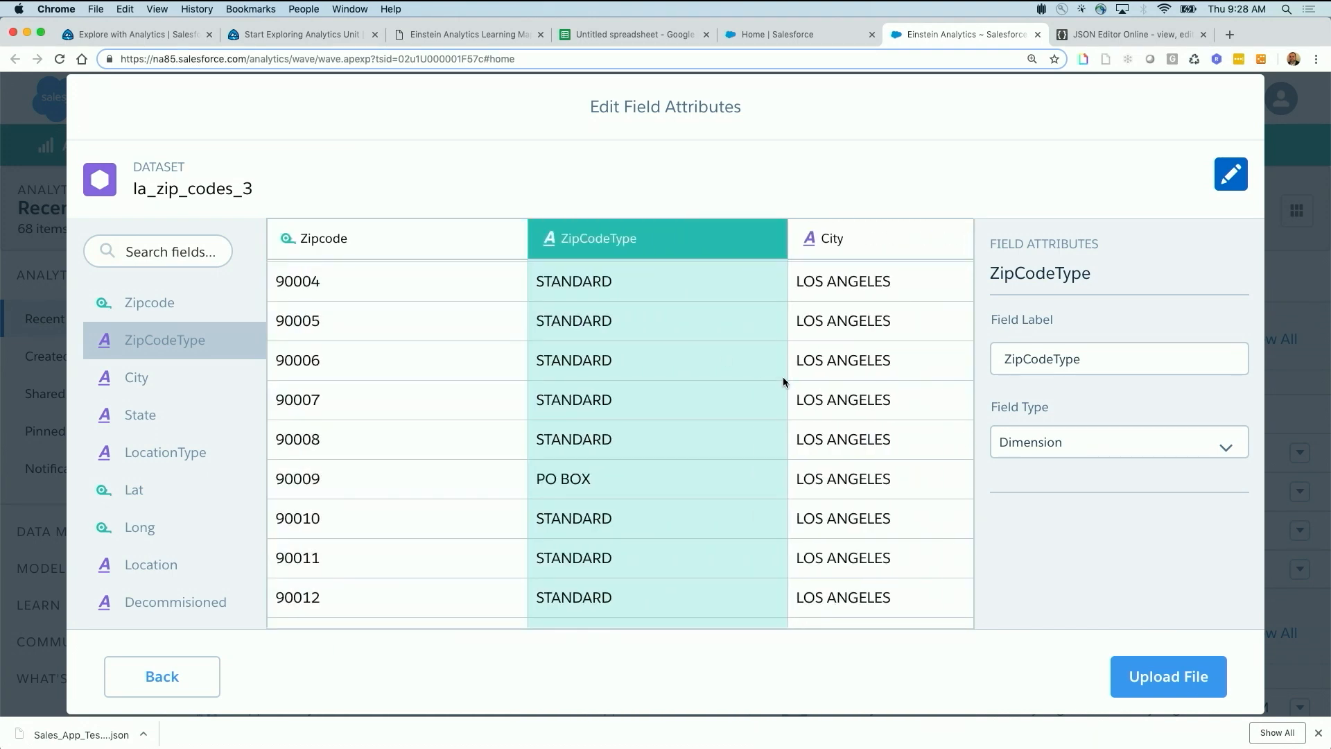
scroll(784, 376, right, 8)
scroll(783, 376, down, 1)
scroll(783, 376, right, 8)
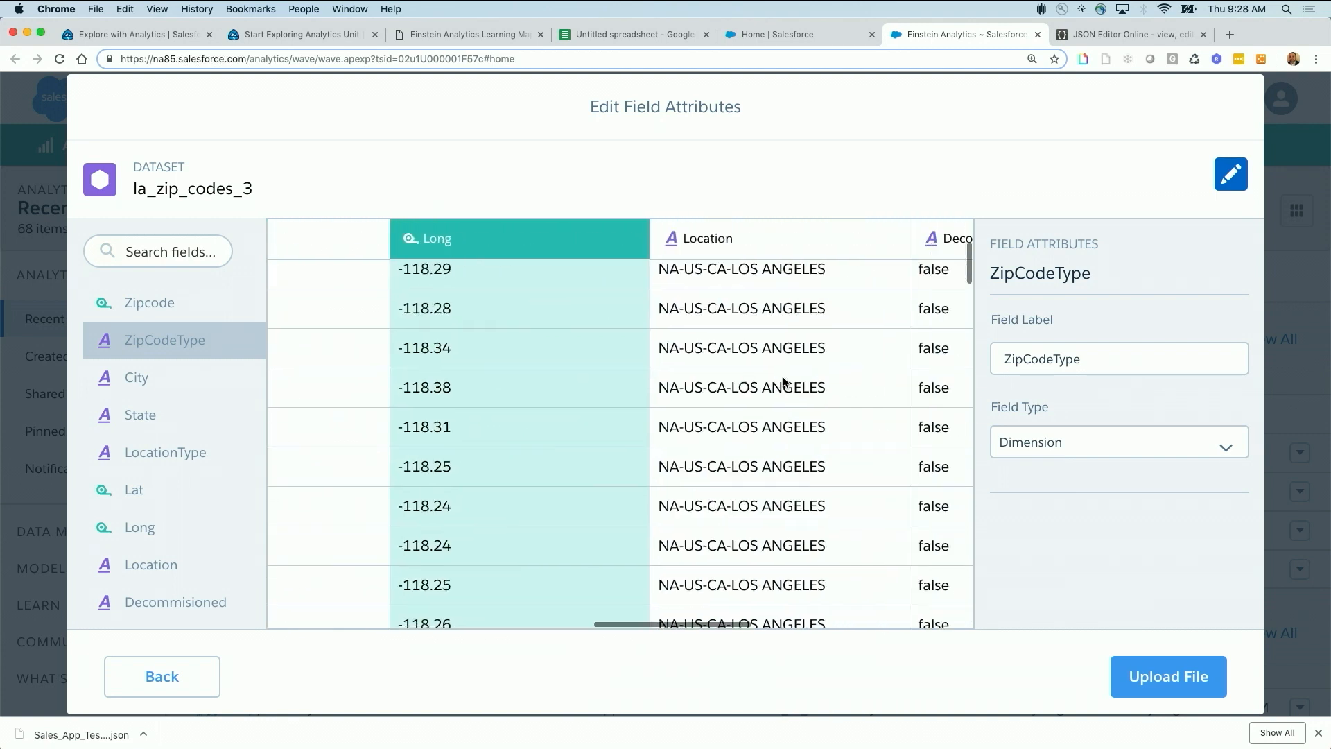
scroll(852, 360, right, 8)
scroll(853, 361, down, 1)
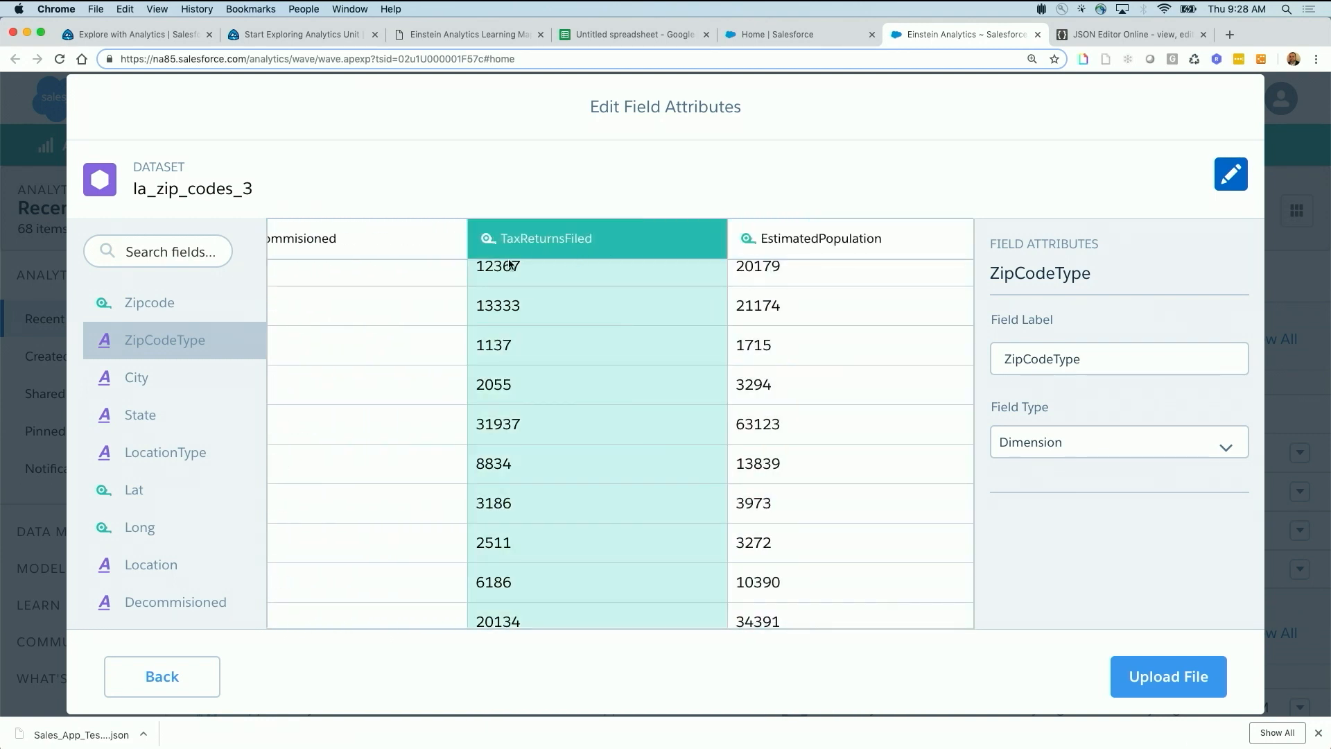
scroll(499, 291, left, 20)
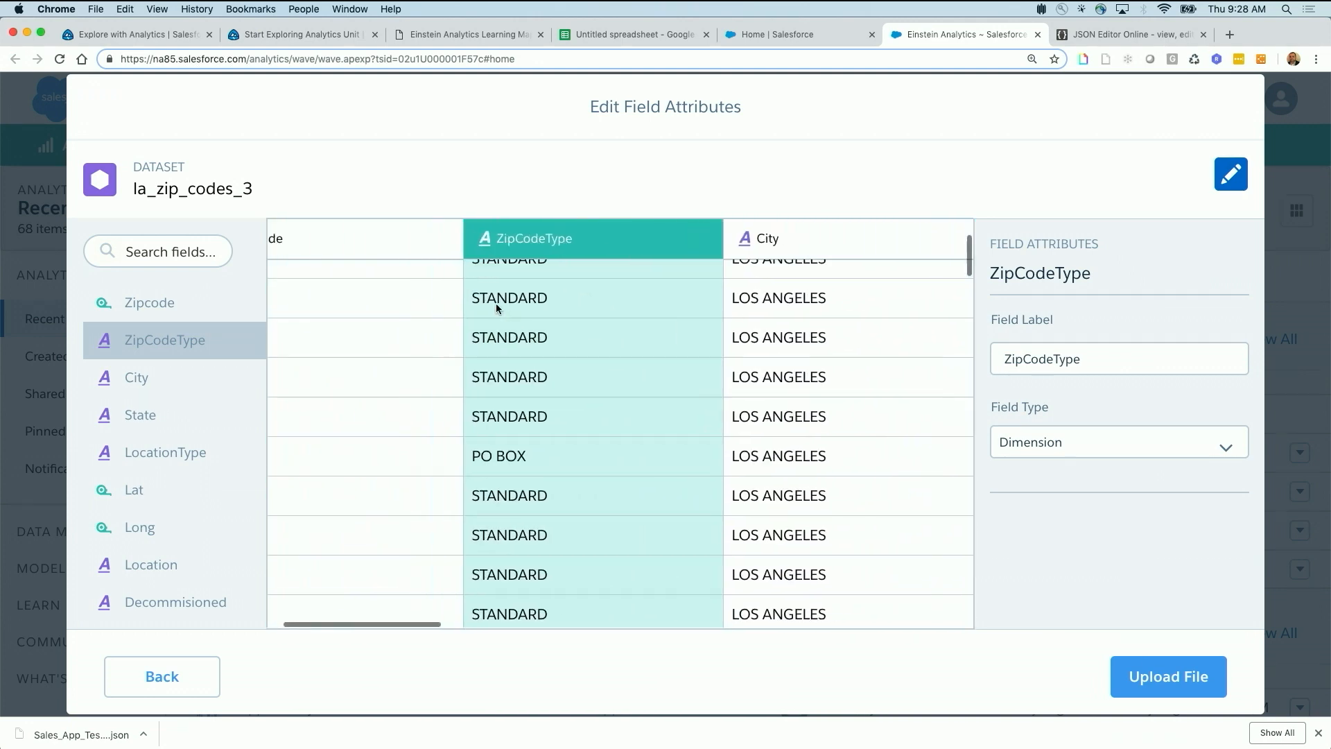
scroll(497, 303, left, 3)
scroll(497, 302, up, 1)
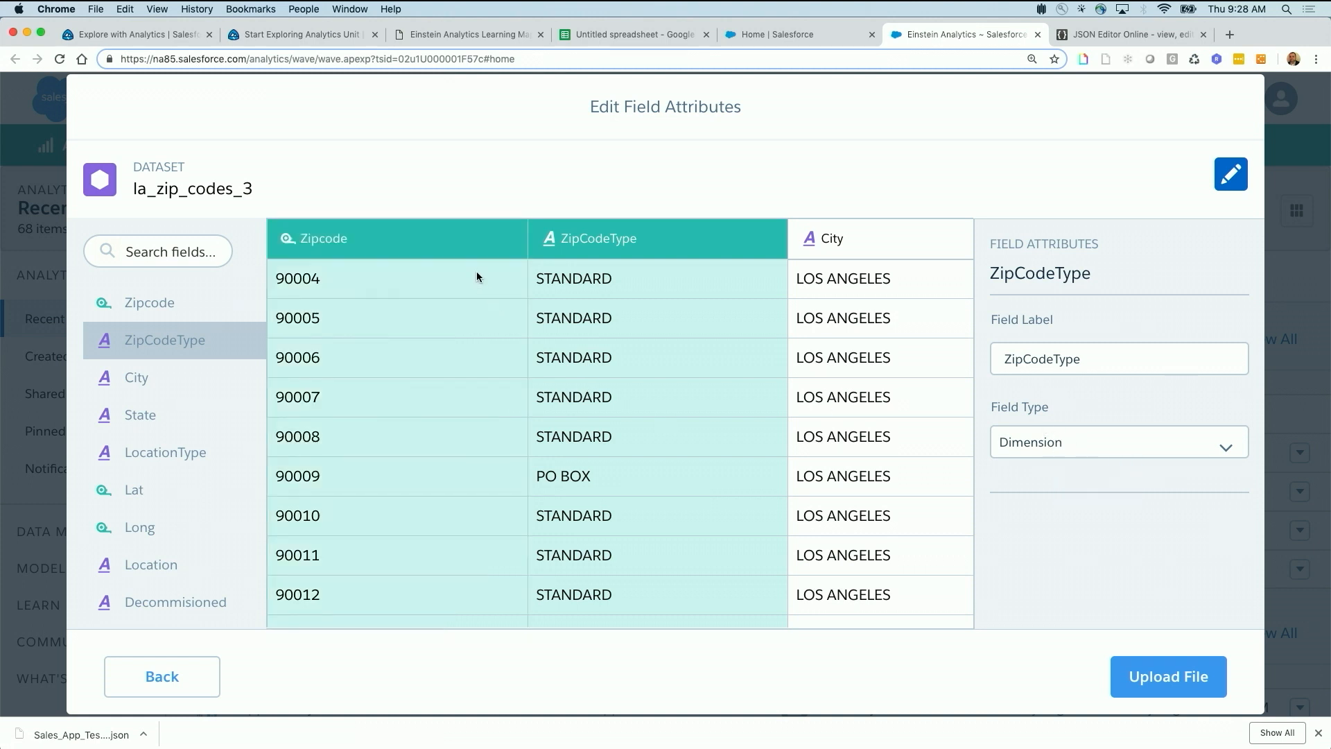
Change the Zipcode field type to Dimension and upload the file to create the dataset.
click(468, 251)
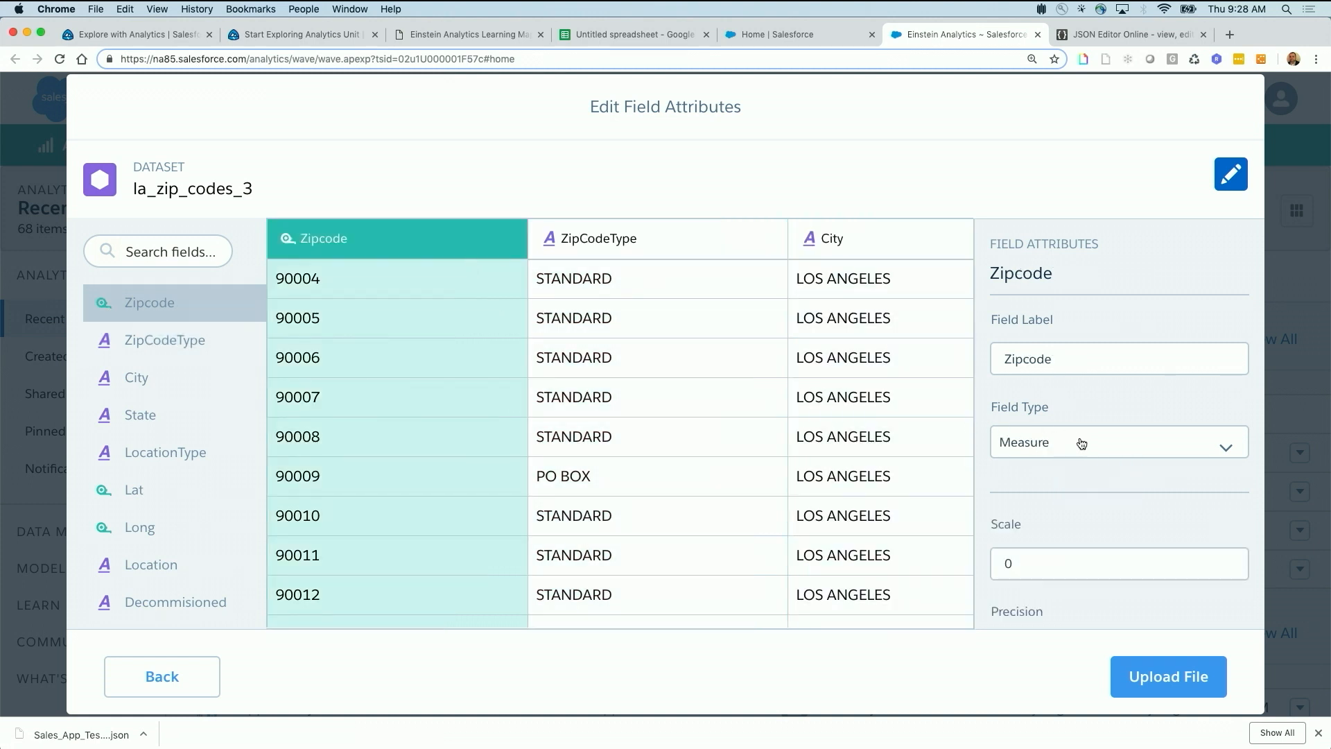
click(1080, 443)
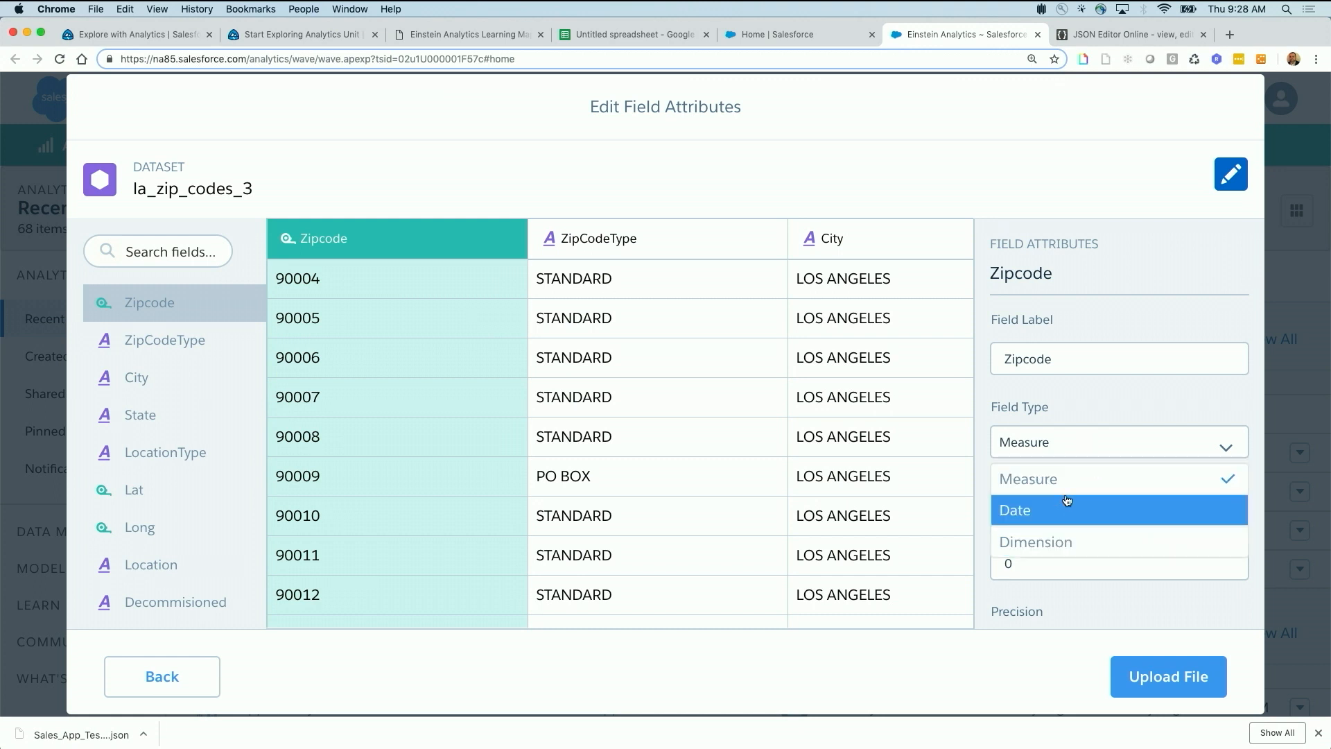
click(1068, 541)
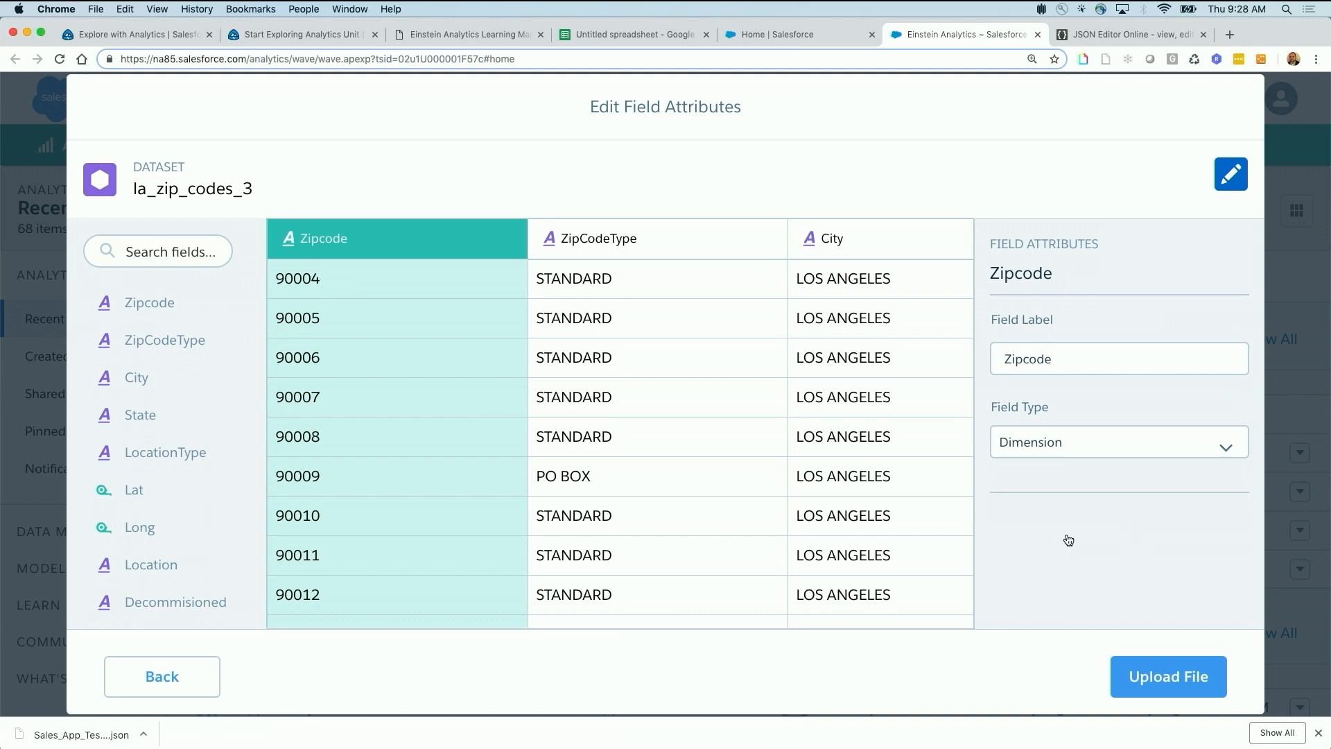
click(1177, 683)
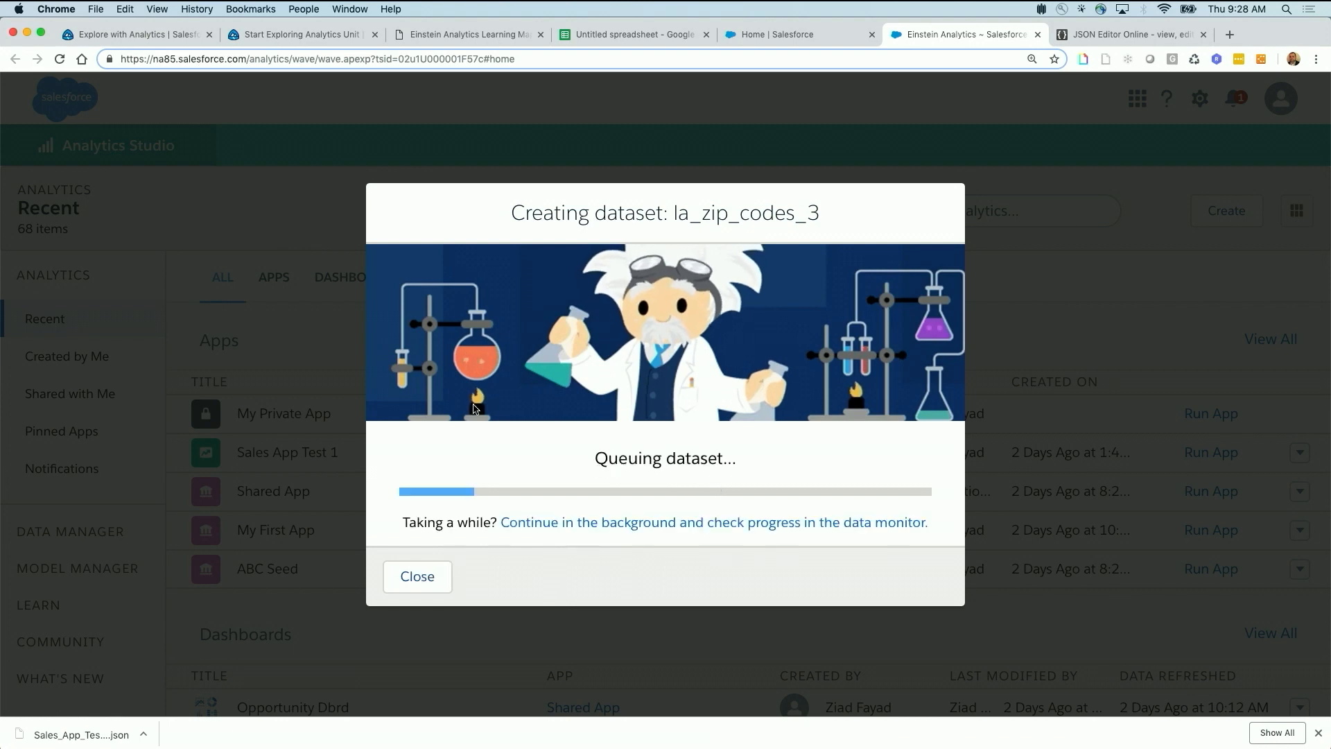
Continue the upload in the background and check the la_zip_codes_3 job's status in the data monitor.
click(603, 523)
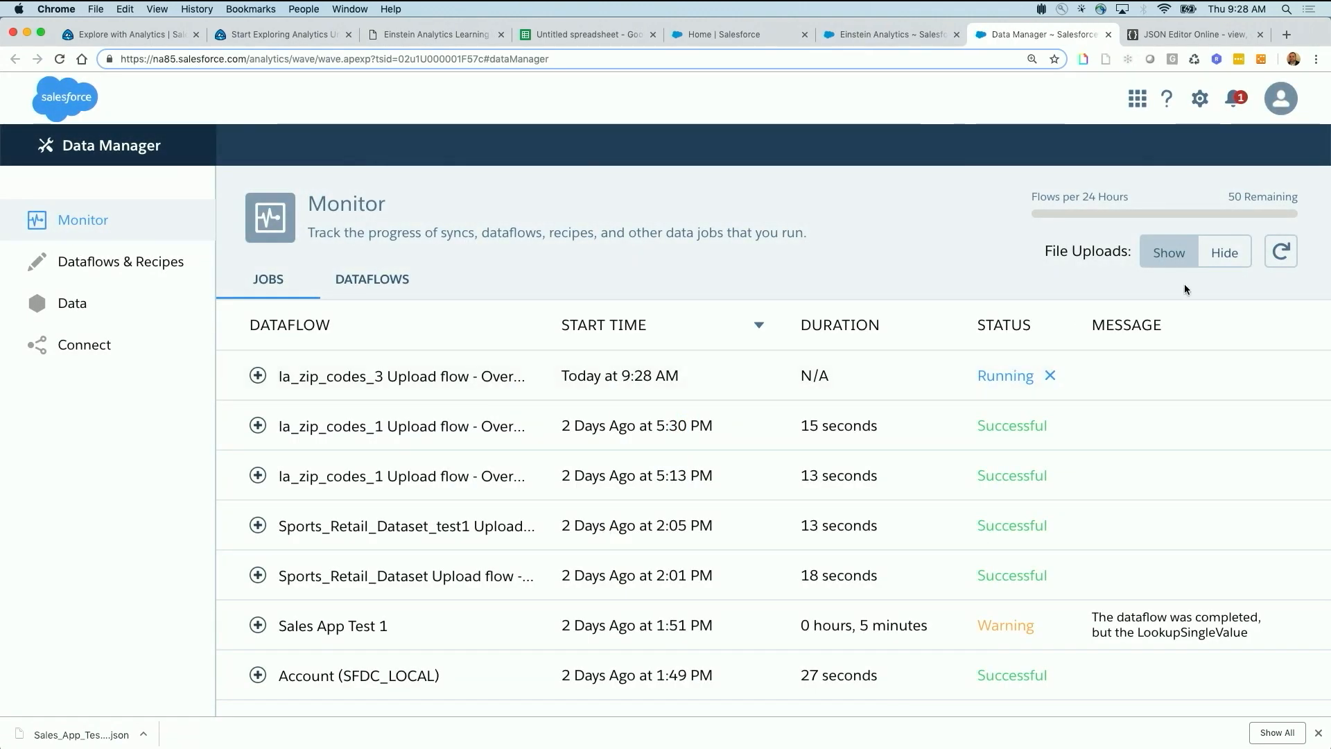
click(1279, 261)
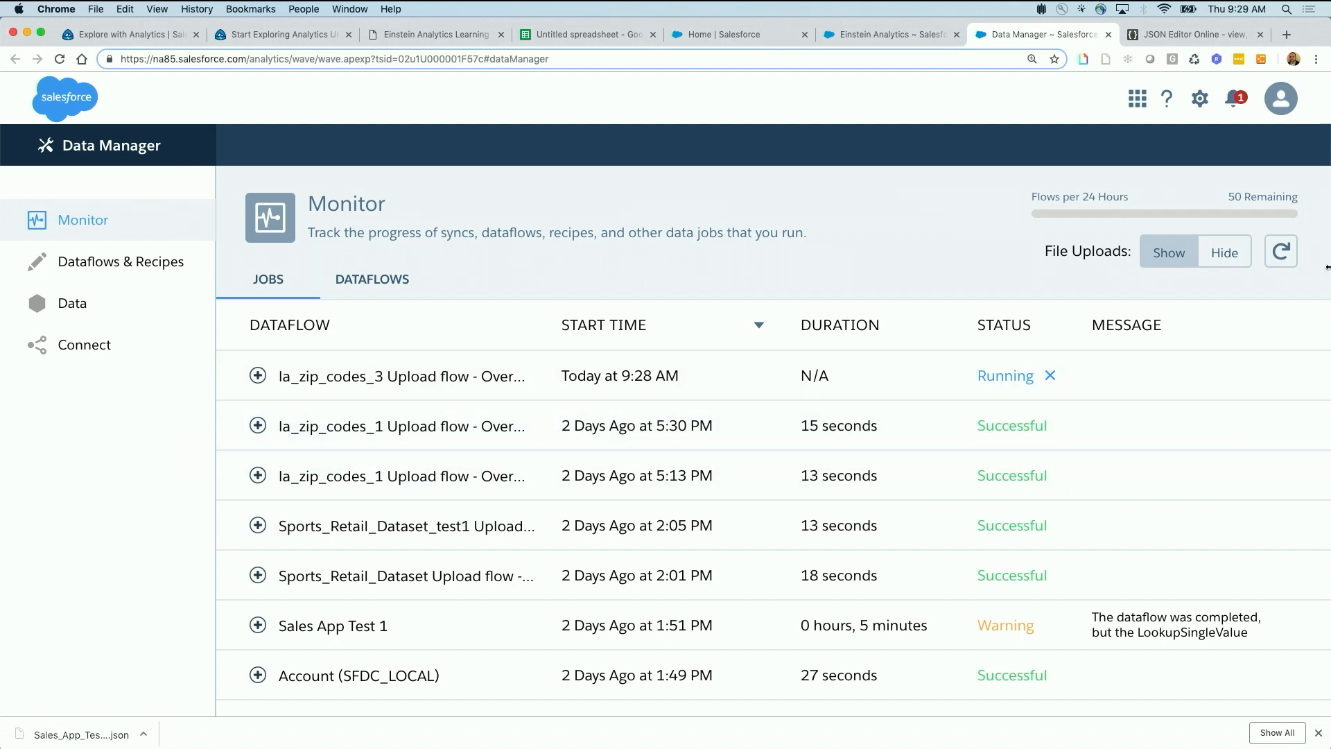
click(1281, 254)
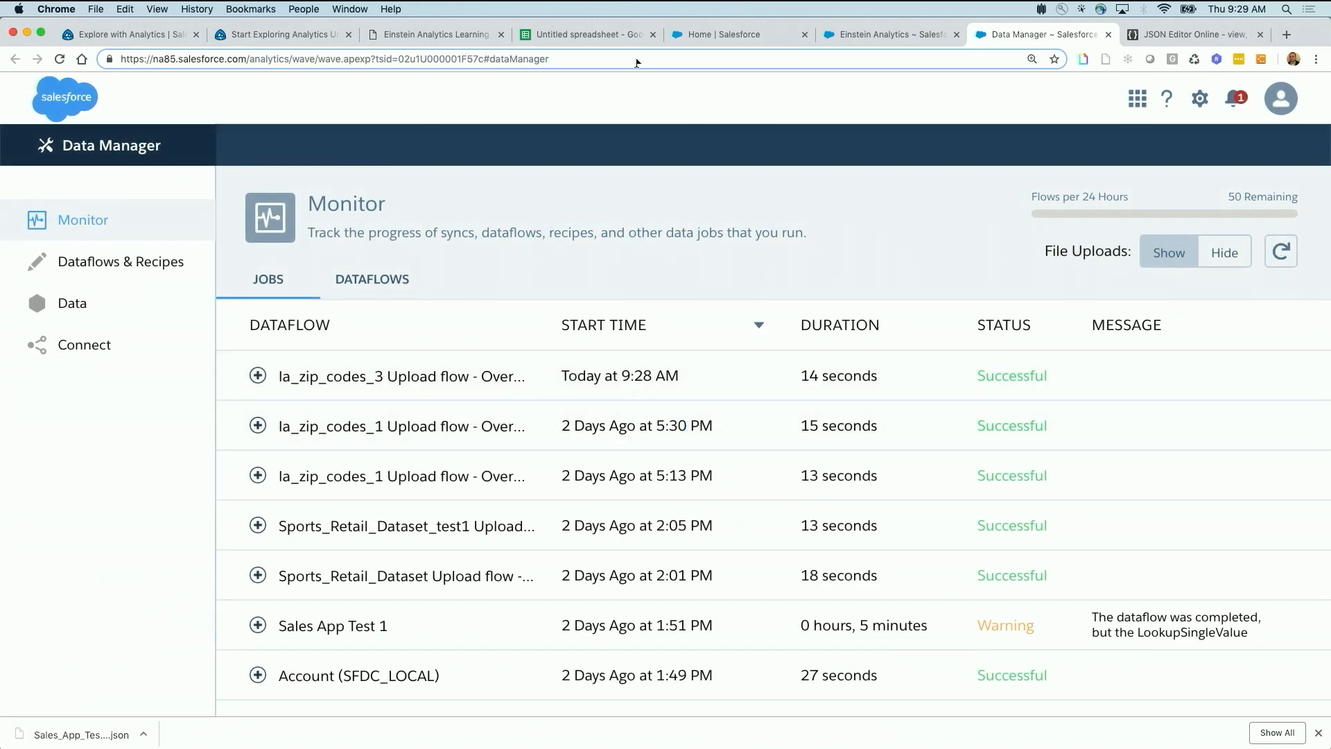
Return to Analytics Studio, reload the recent items, and open the la_zip_codes_3 dataset in a new lens.
click(771, 36)
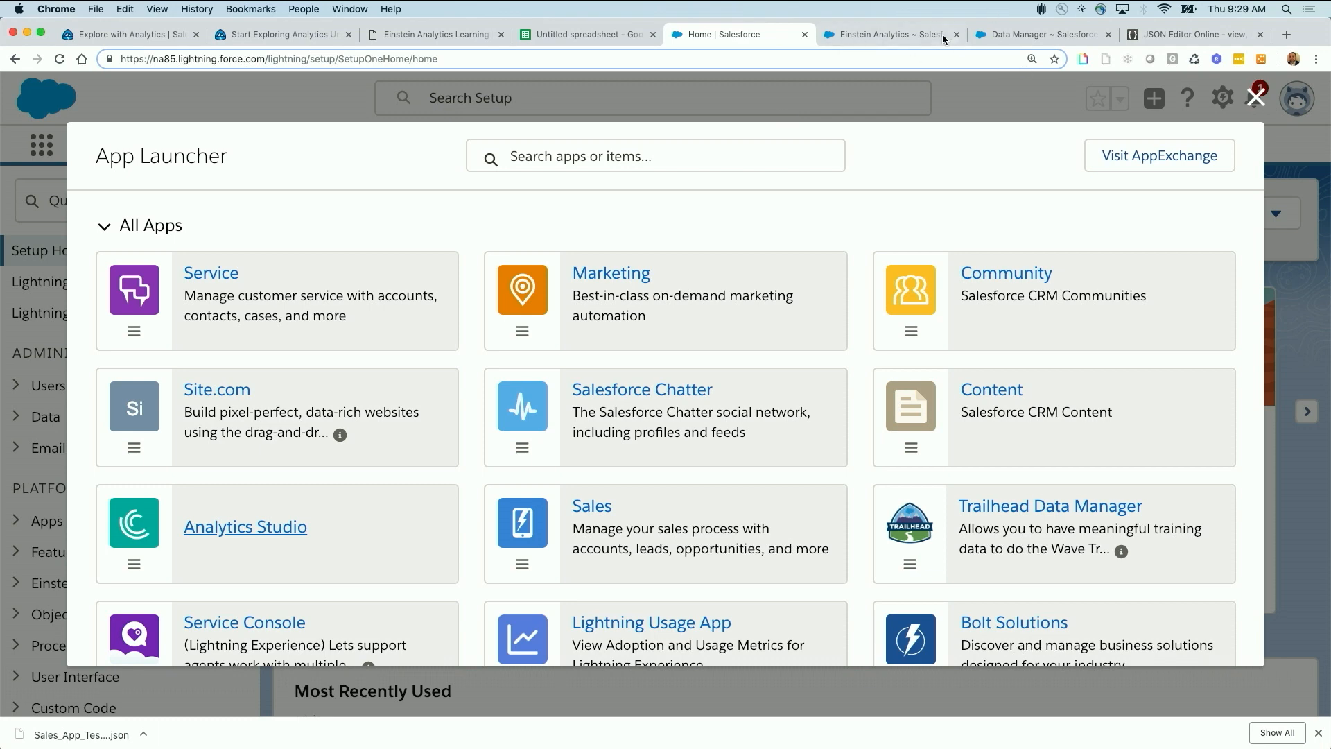
click(891, 35)
click(60, 60)
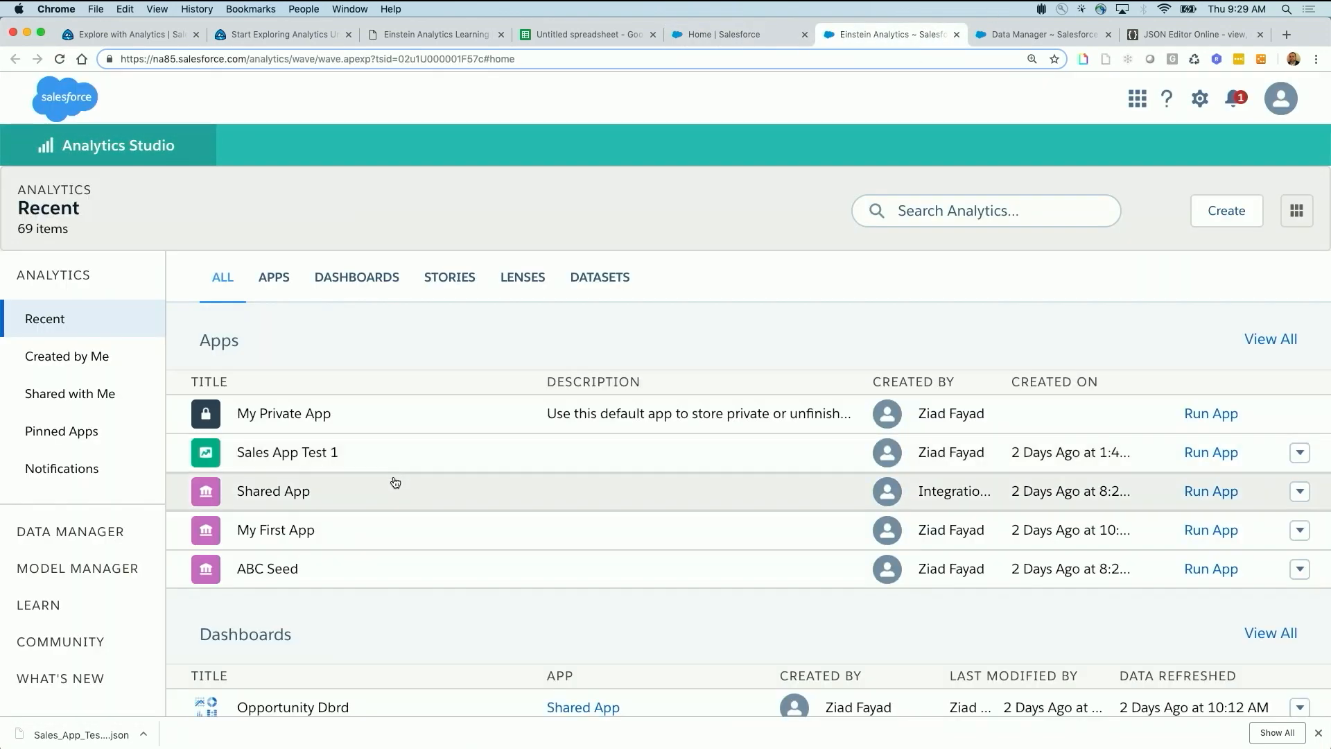
scroll(393, 480, down, 10)
scroll(395, 482, down, 5)
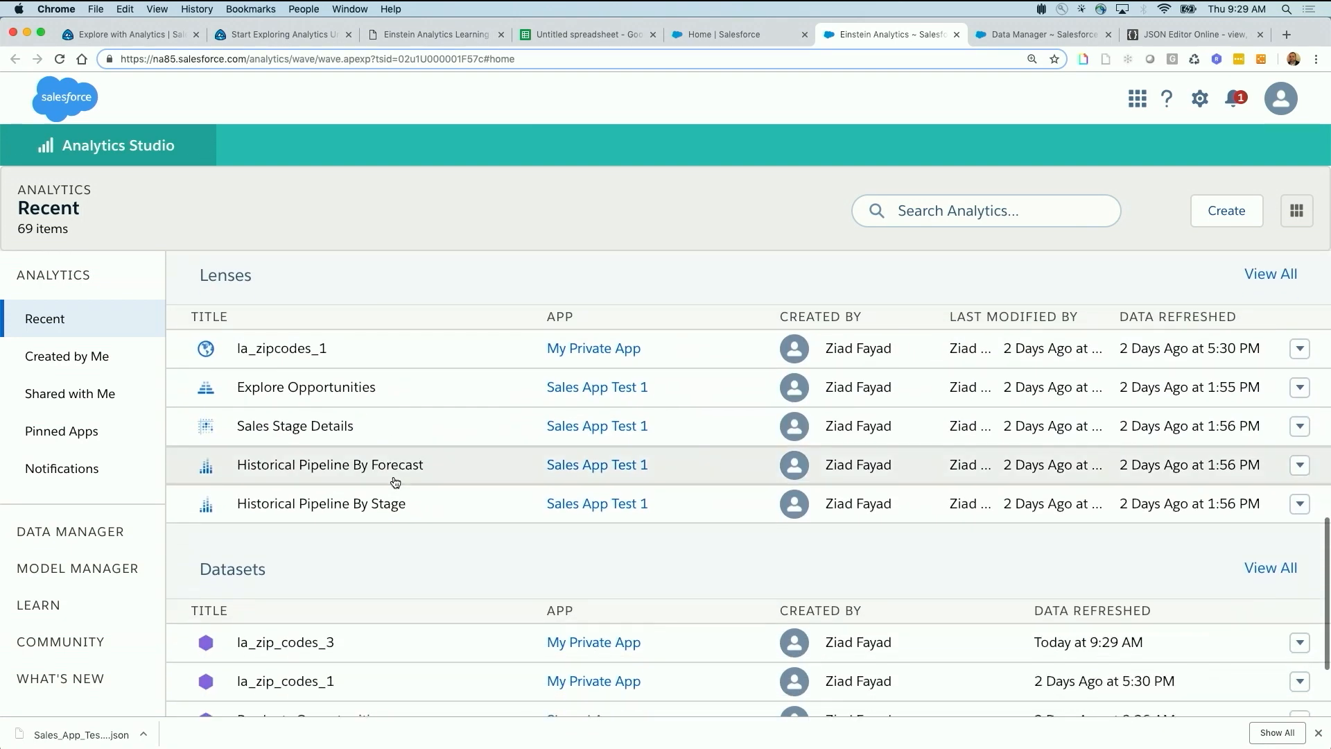
scroll(395, 482, down, 2)
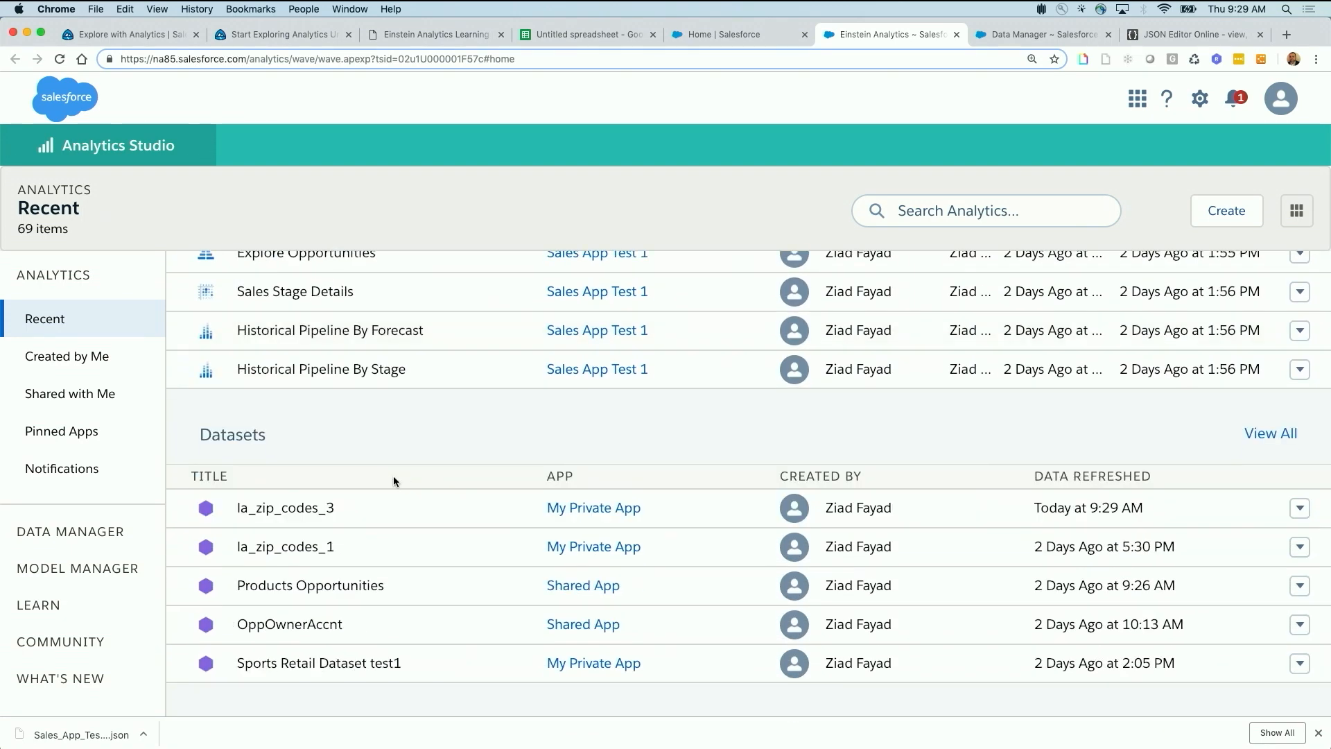
click(297, 510)
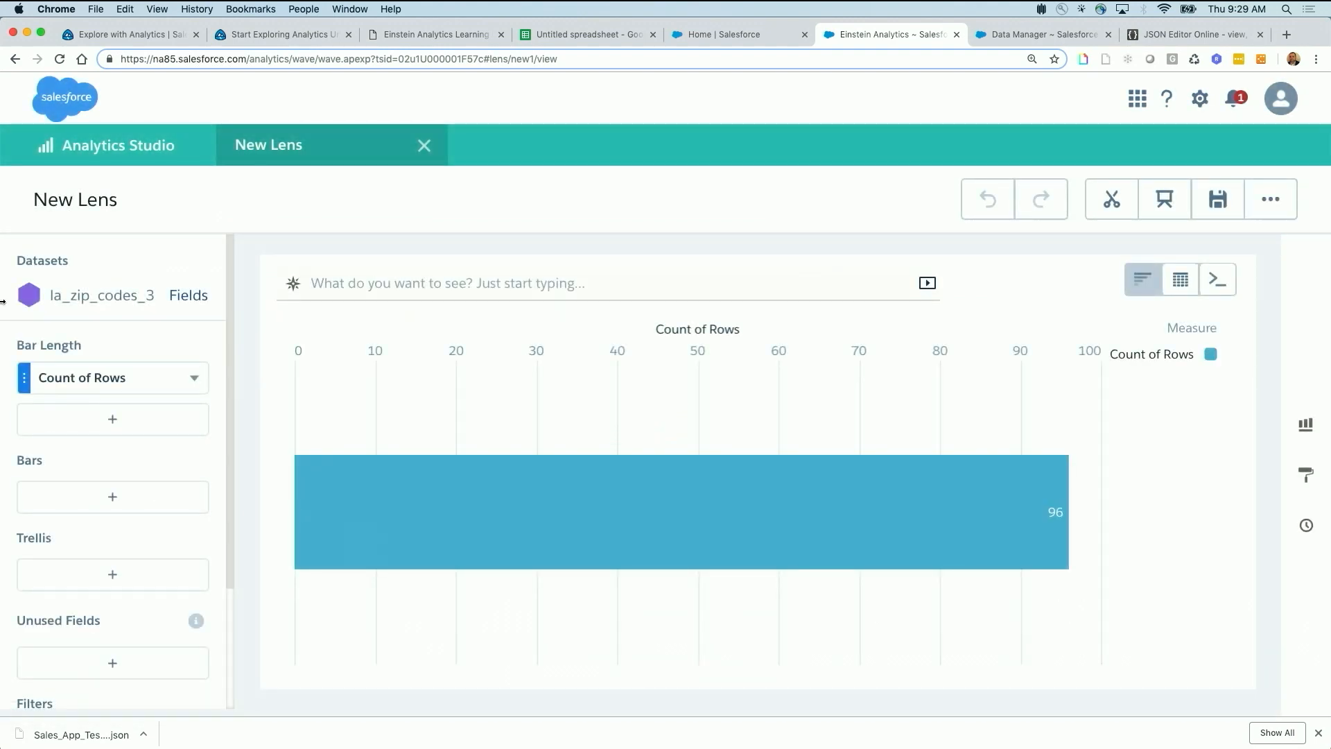
Set the lens's bar length to Sum of TotalWages and group the bars by Zipcode.
click(100, 379)
click(233, 417)
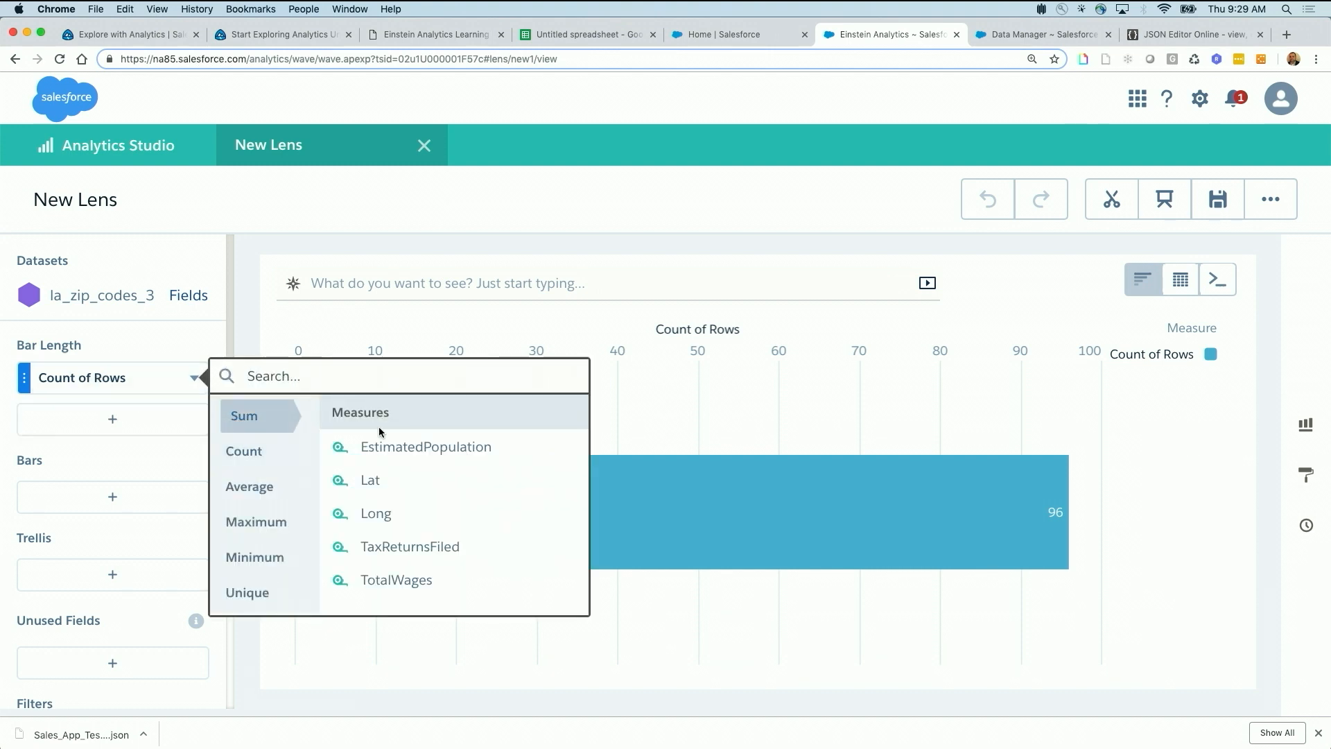
click(398, 575)
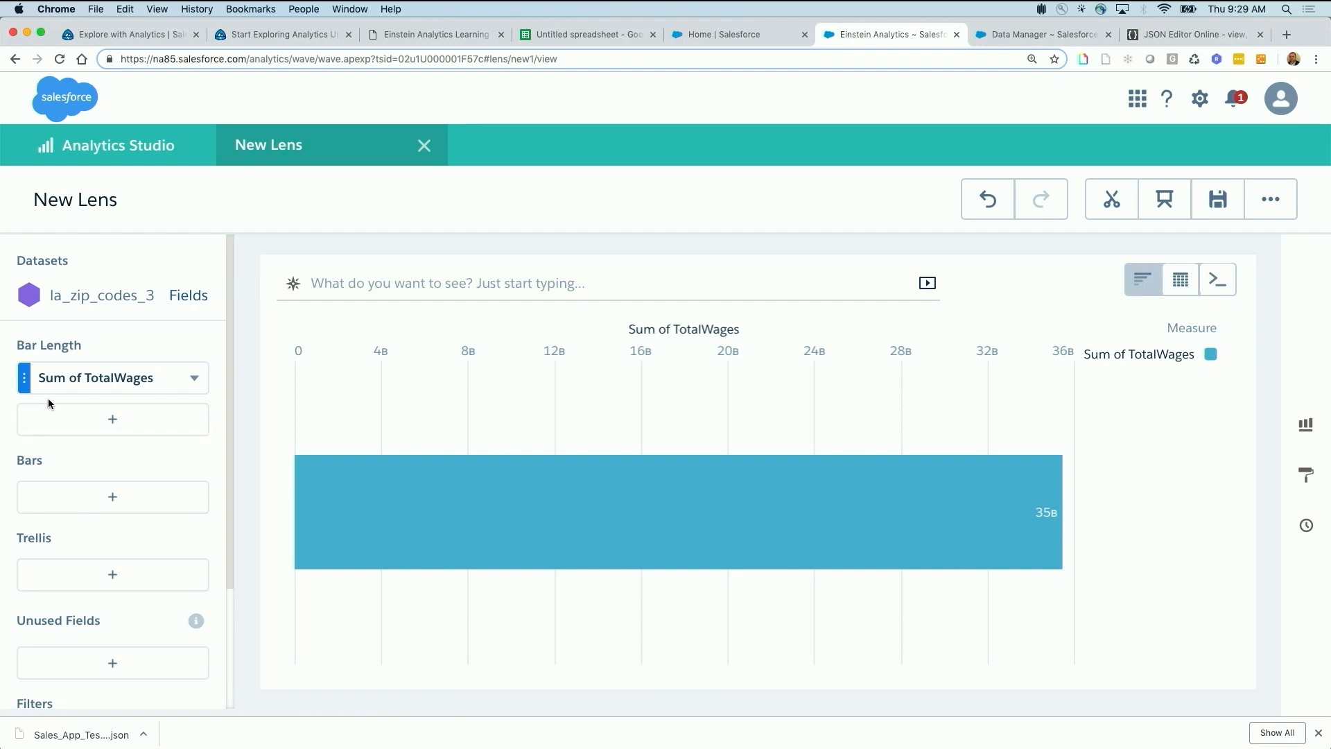
click(112, 498)
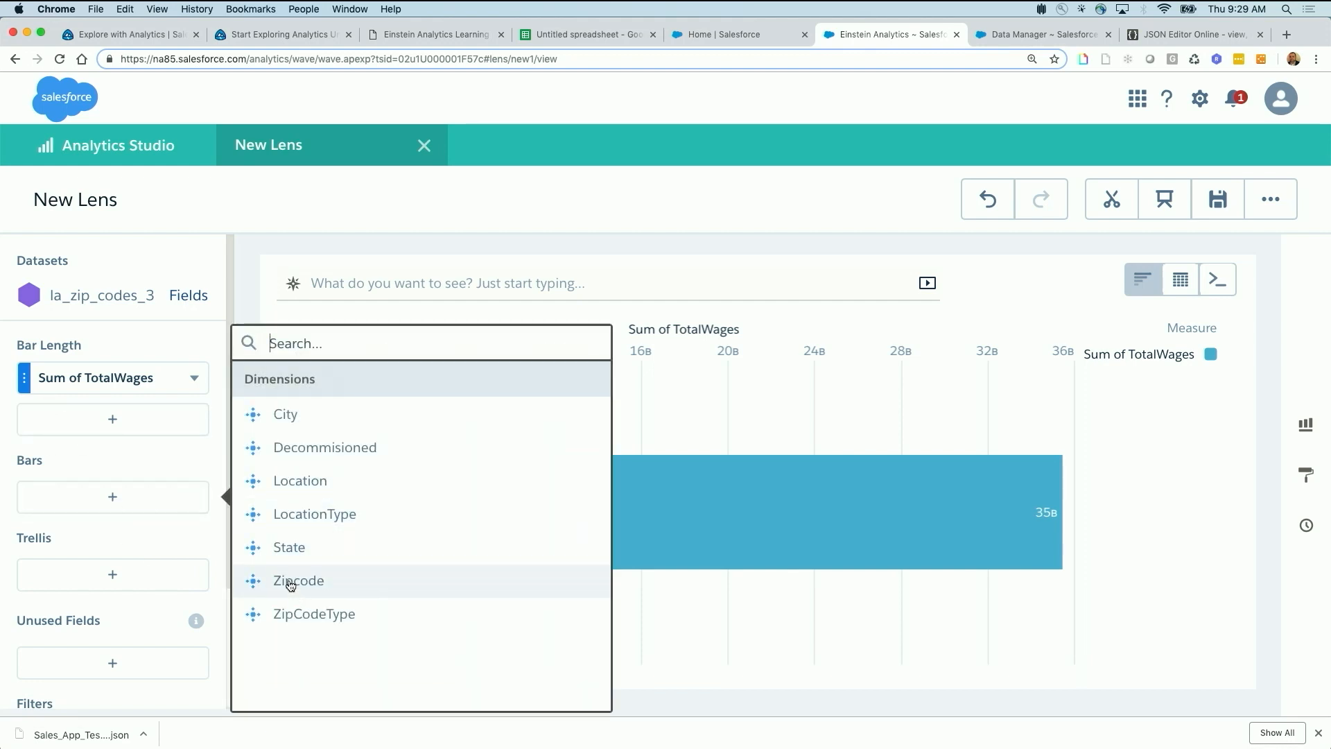
click(288, 580)
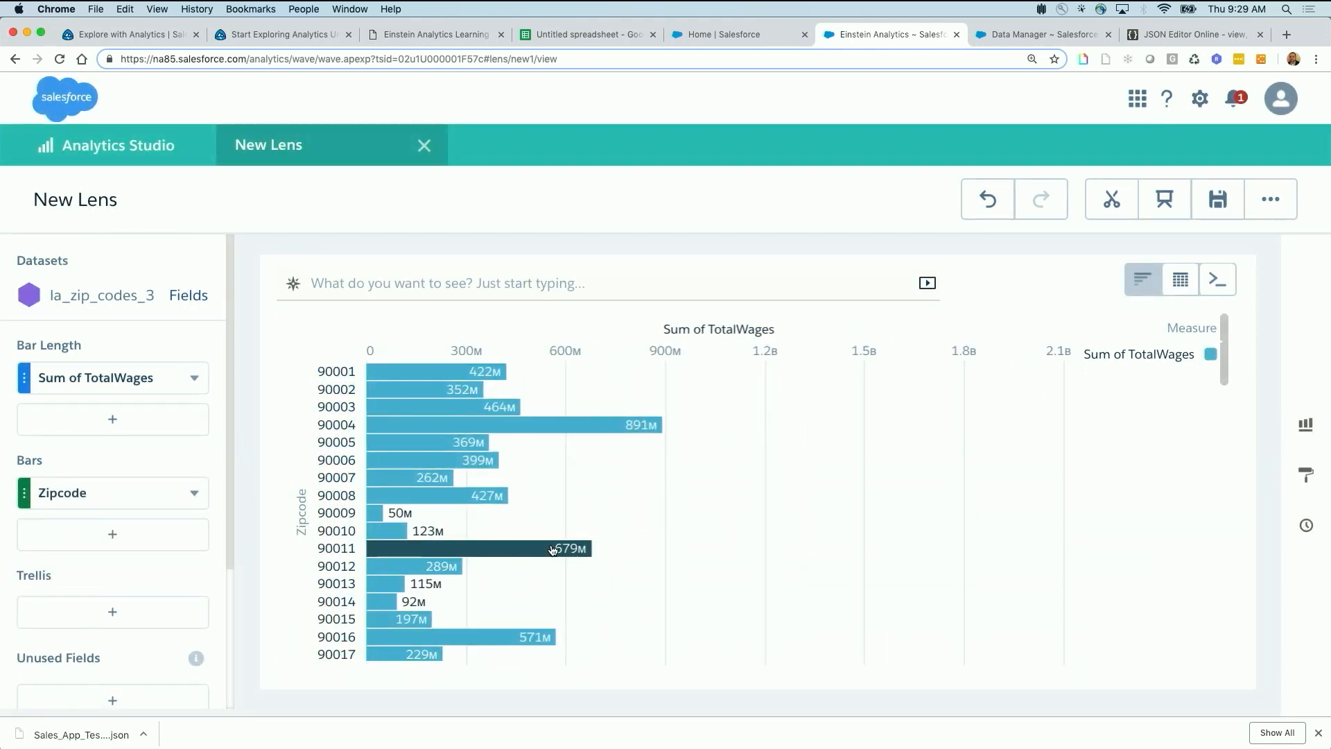
Change the lens's chart type from bars to Map.
click(1306, 426)
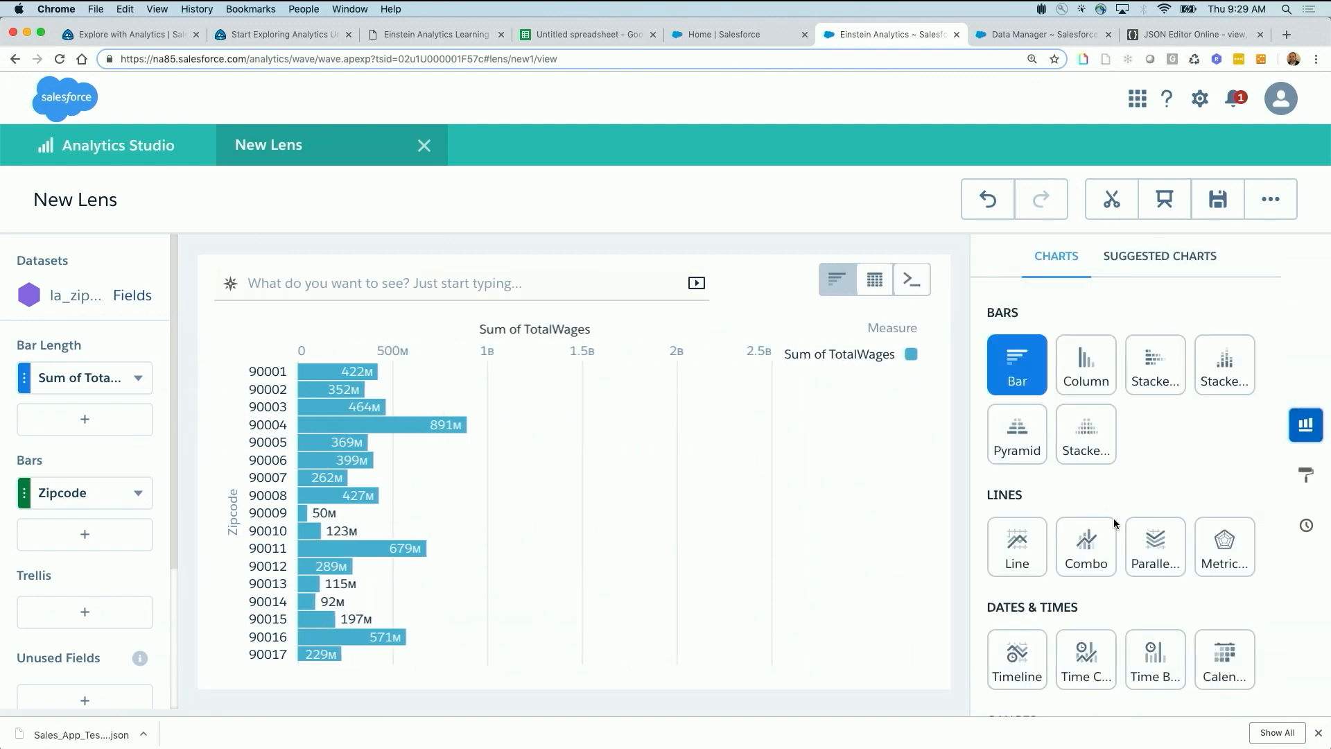
scroll(1108, 513, down, 6)
scroll(1114, 523, down, 2)
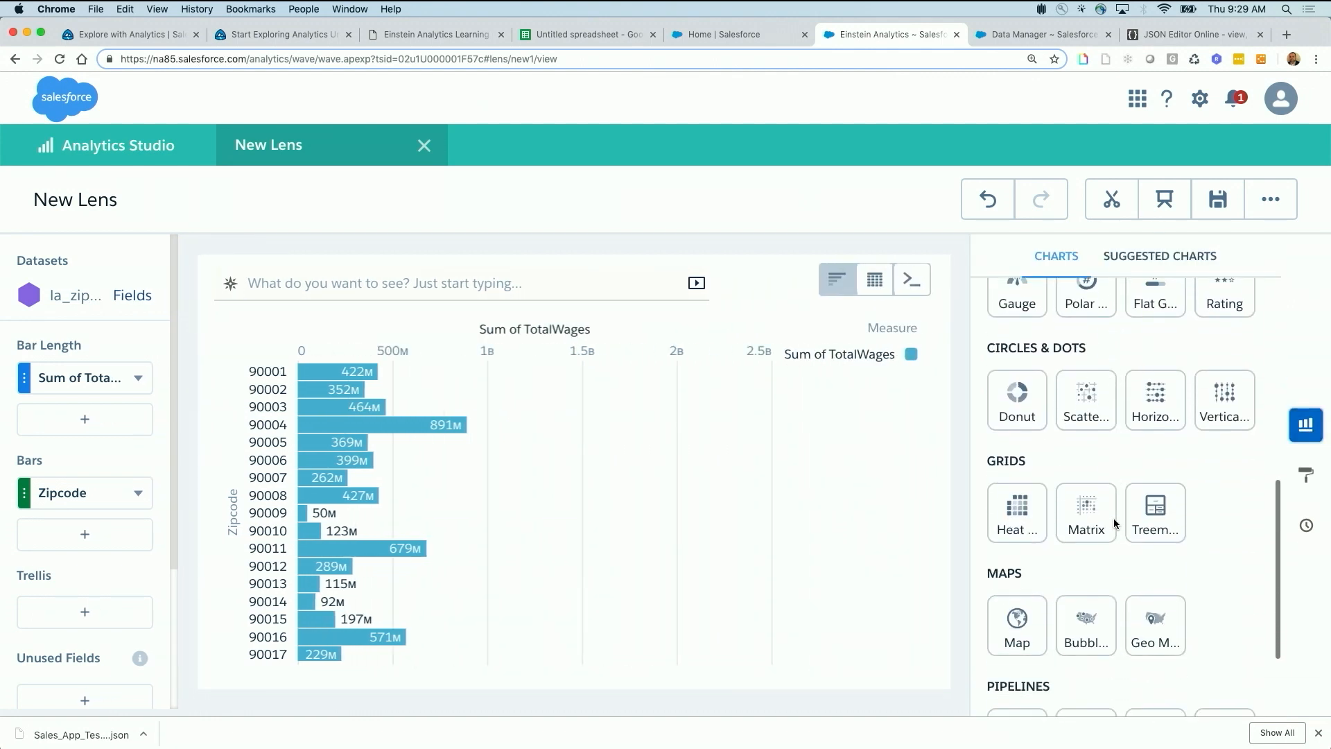
click(1019, 622)
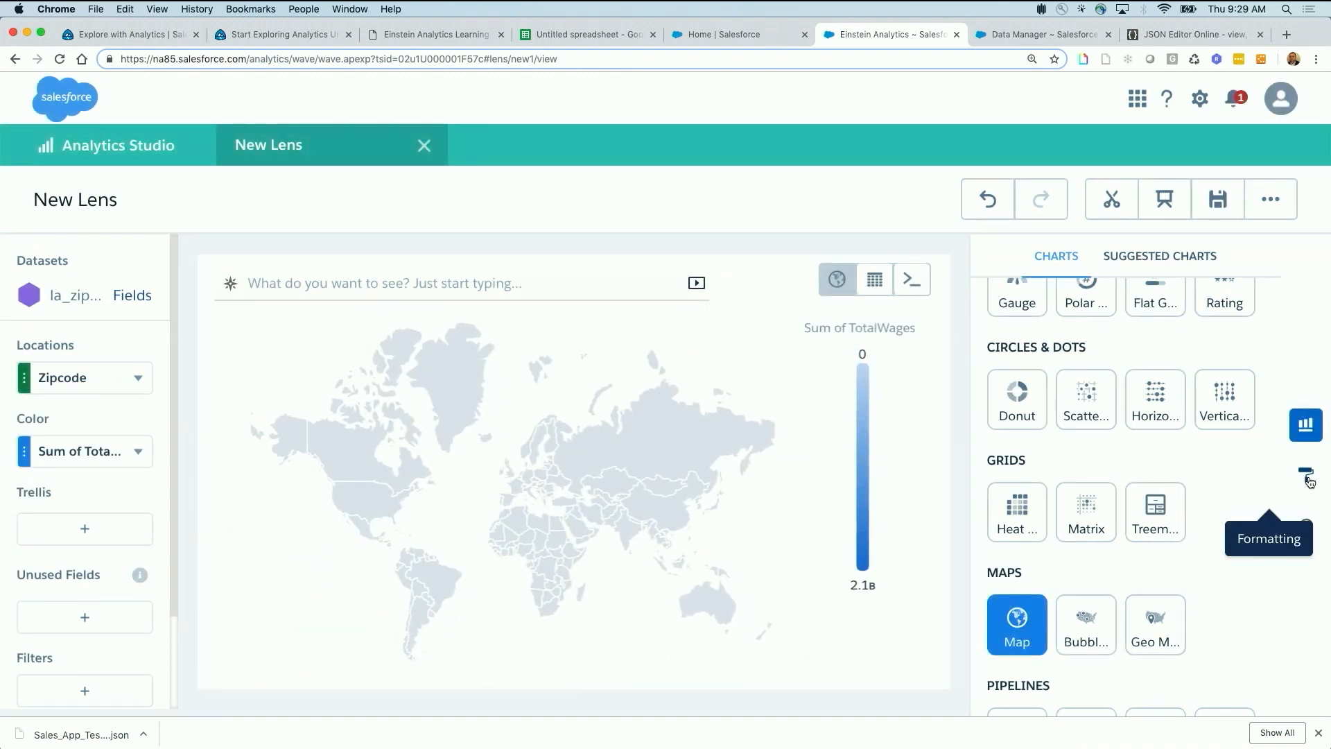
Examine the available map types in the map chart's formatting options.
click(1306, 477)
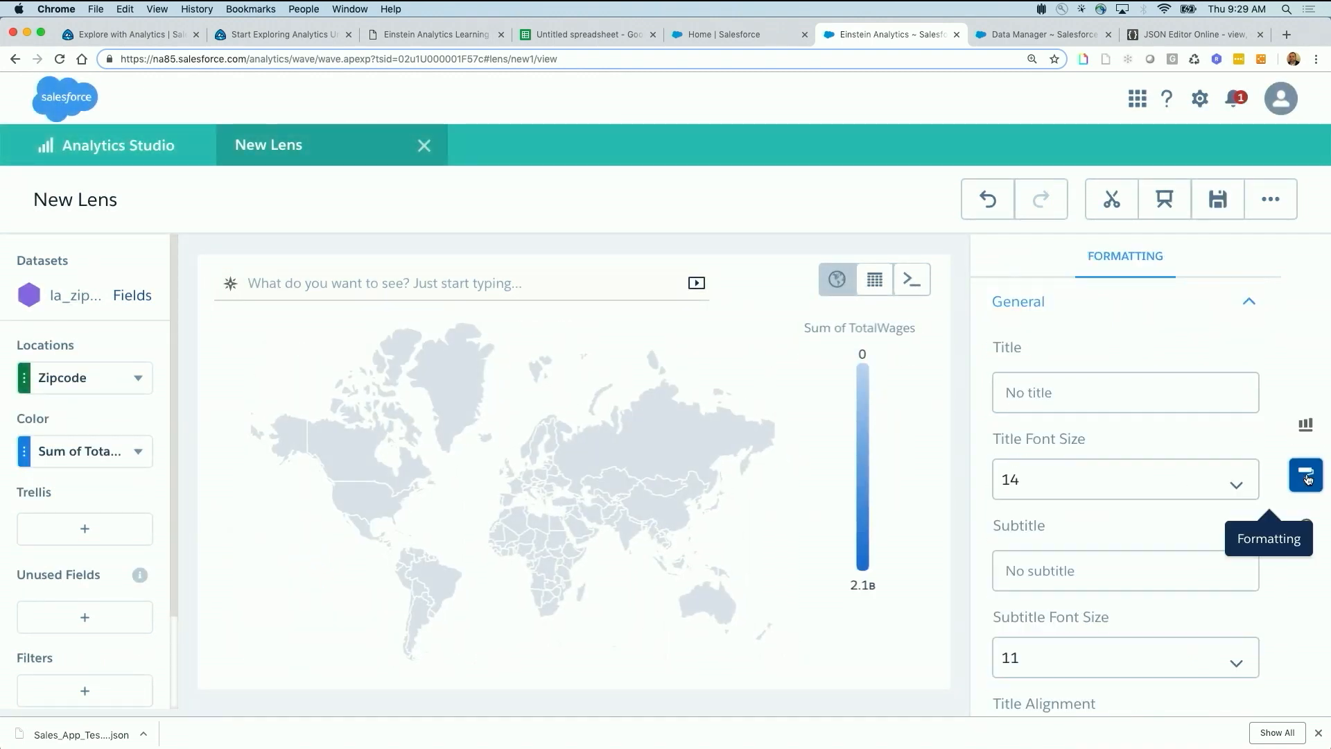
scroll(1242, 478, down, 5)
click(1244, 445)
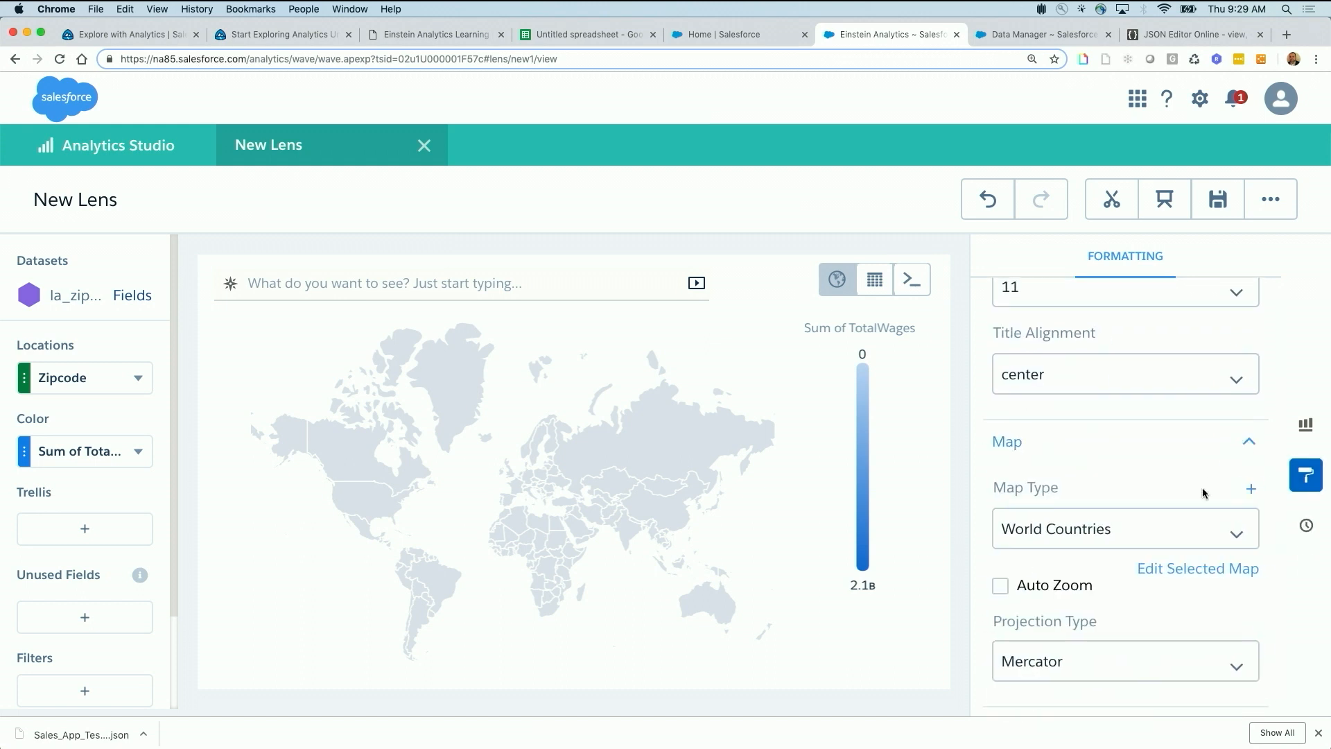
scroll(1204, 493, down, 3)
click(1214, 452)
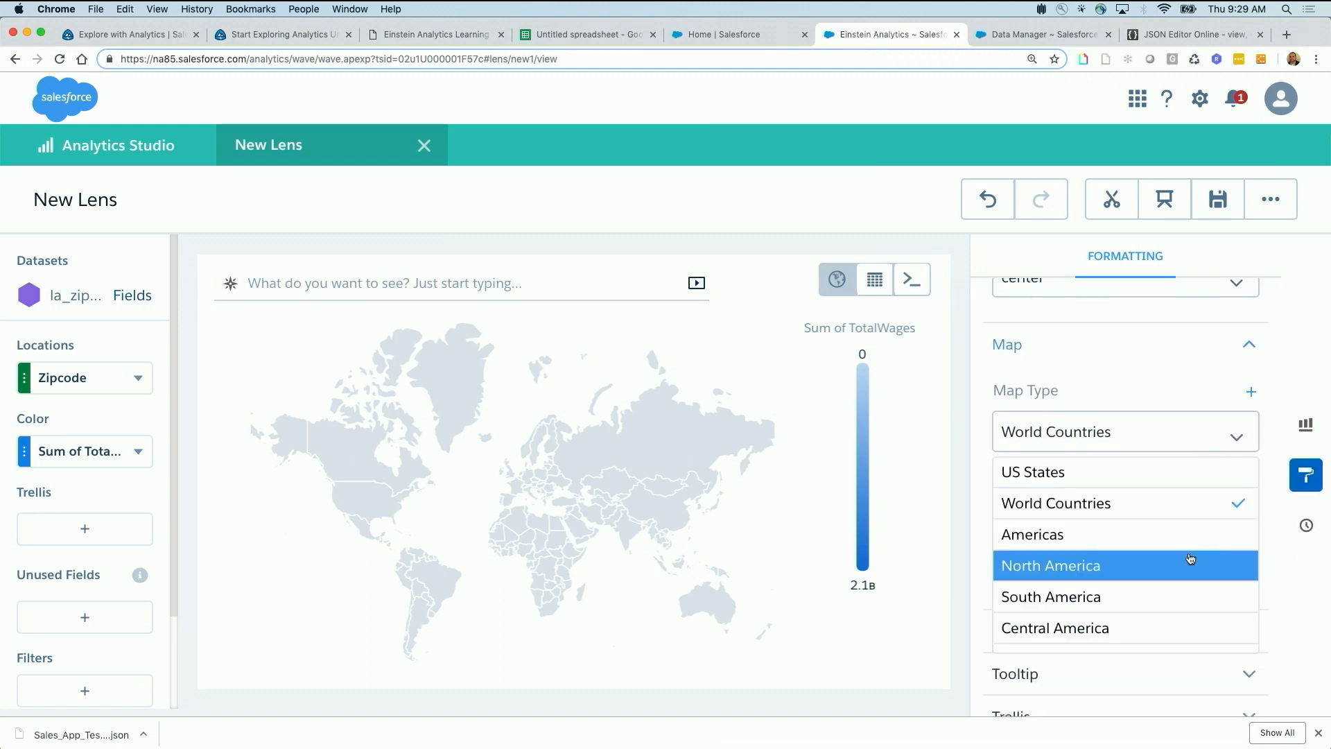
scroll(1190, 559, down, 1)
scroll(1190, 559, down, 4)
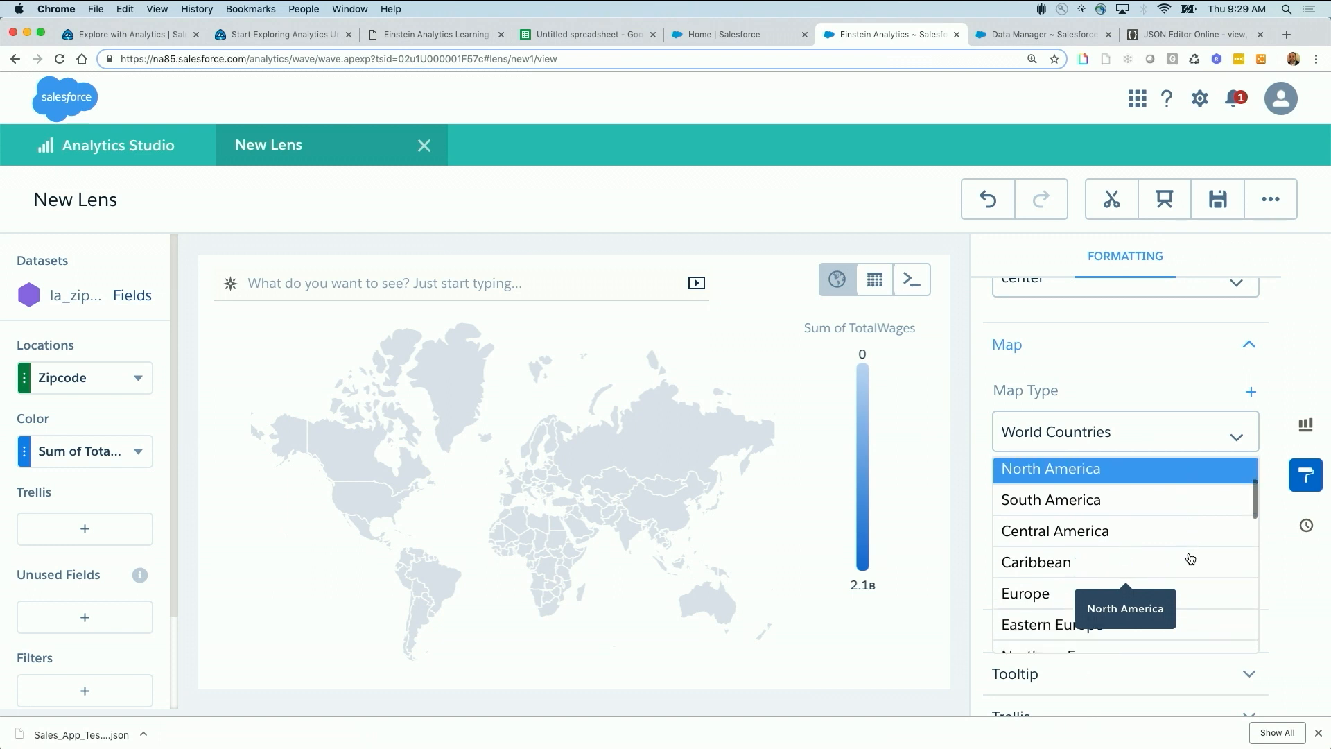
scroll(1190, 558, down, 8)
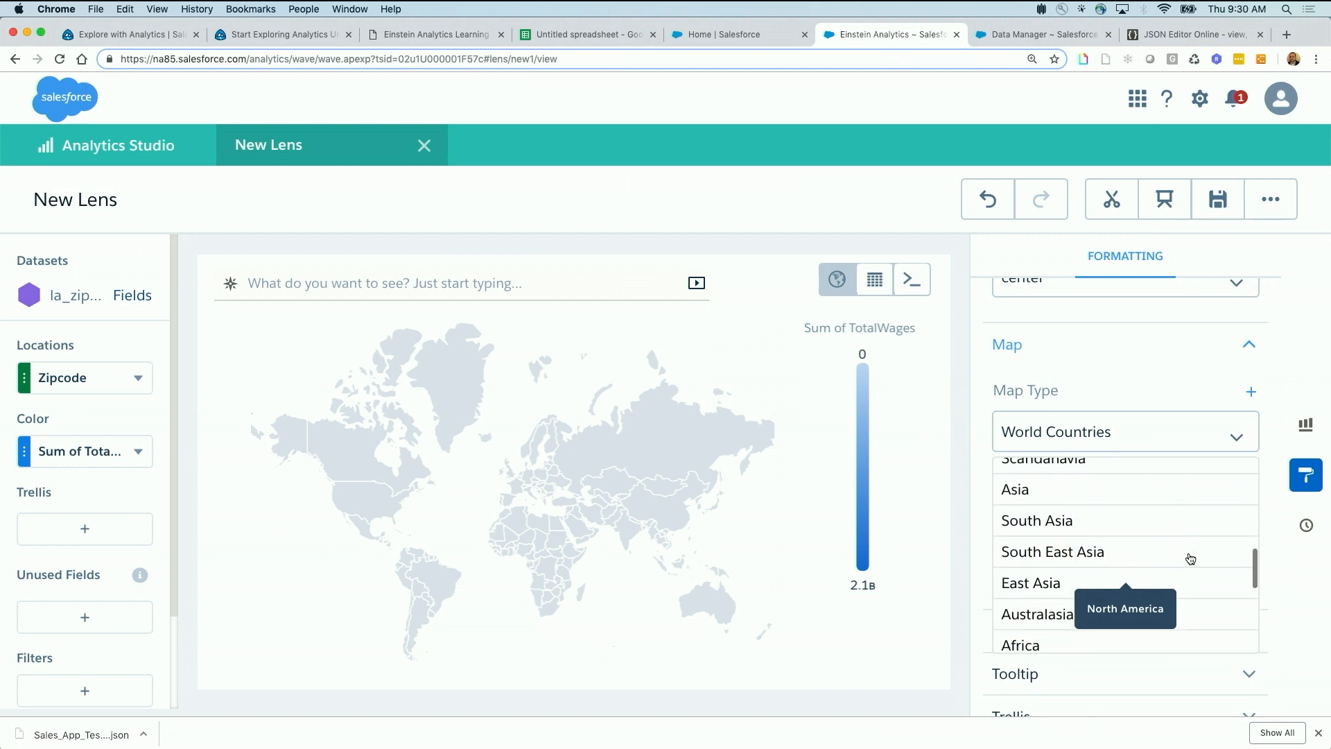
scroll(1190, 558, down, 1)
scroll(1190, 559, up, 10)
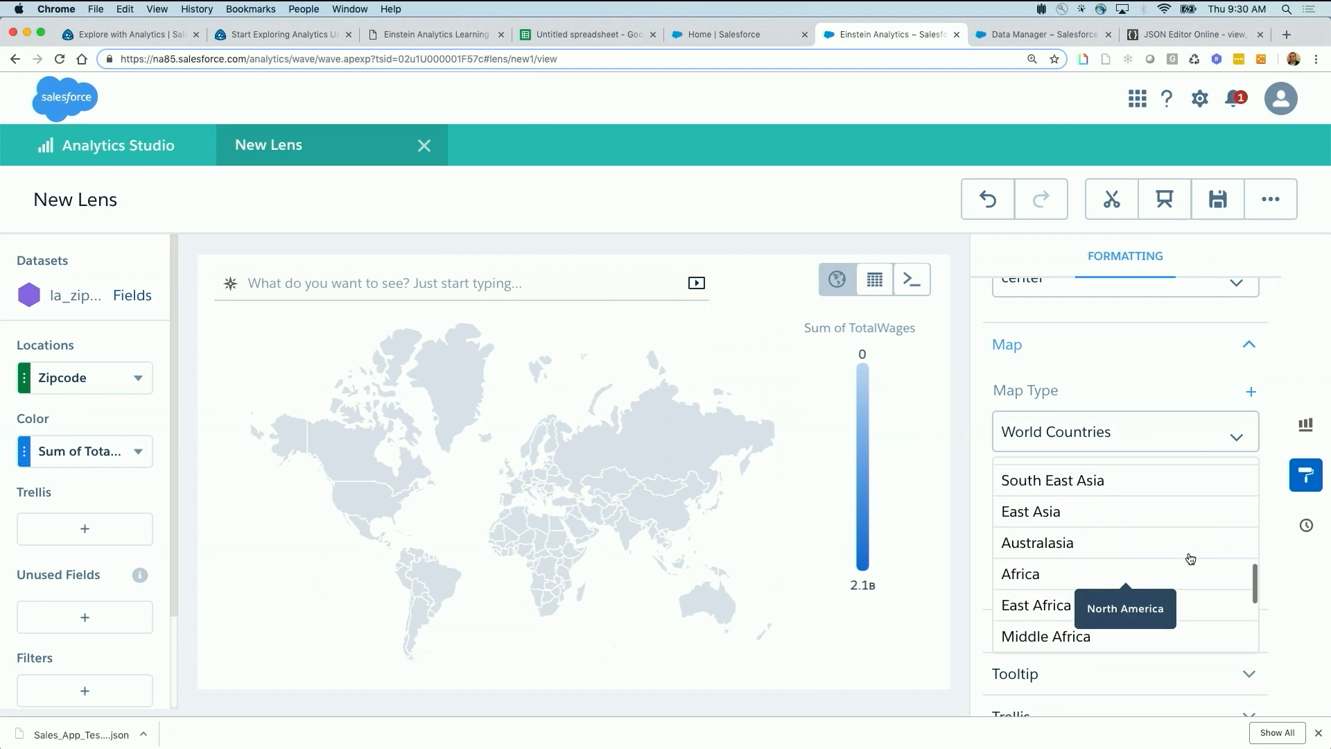
scroll(1190, 558, up, 2)
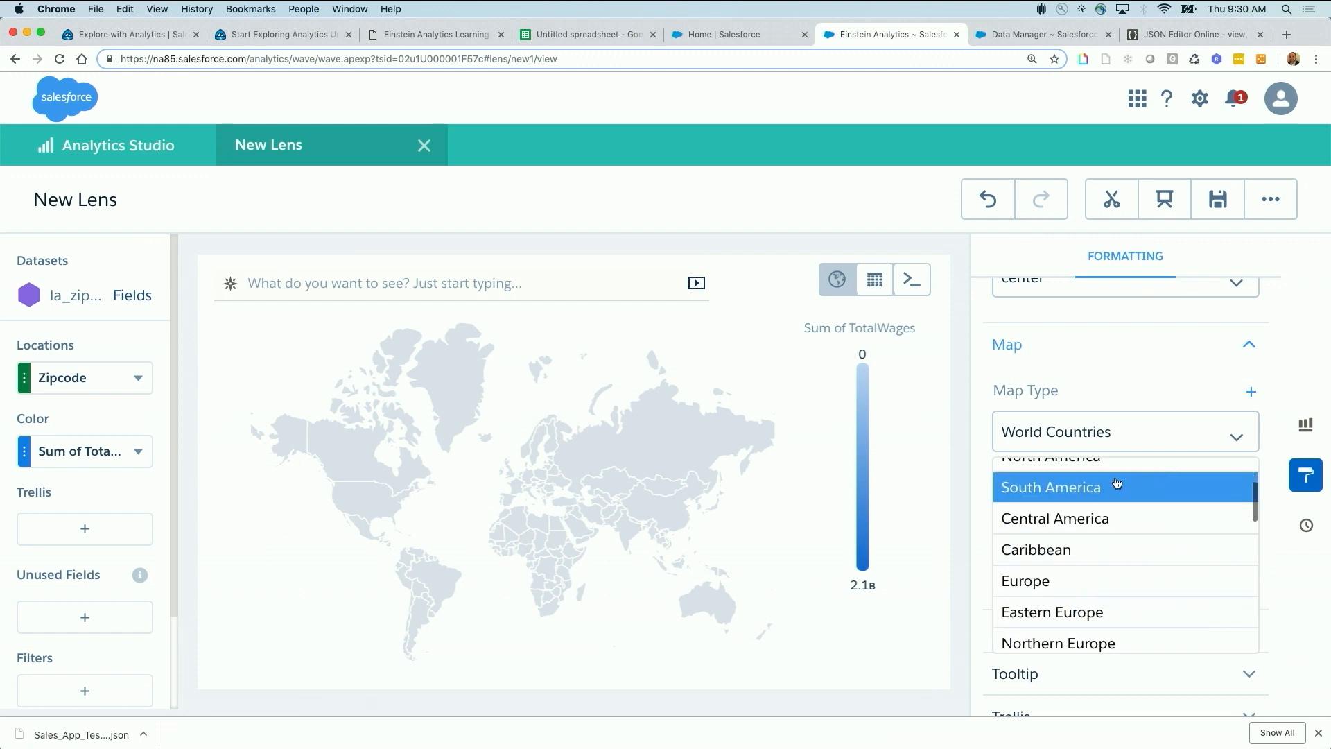
scroll(1121, 509, up, 3)
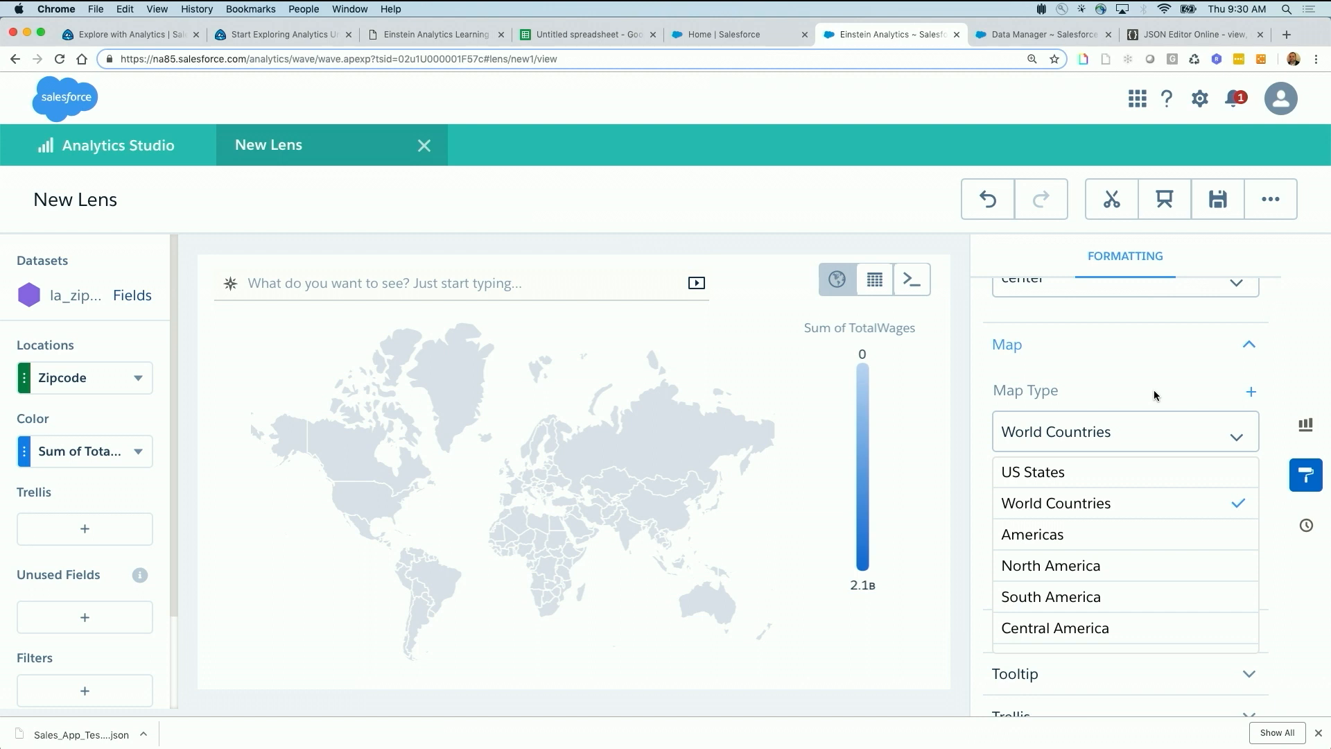
Start a new custom map type and choose la_zip_codes_geojson_final.json as the GeoJSON file to upload.
click(1256, 395)
click(1251, 392)
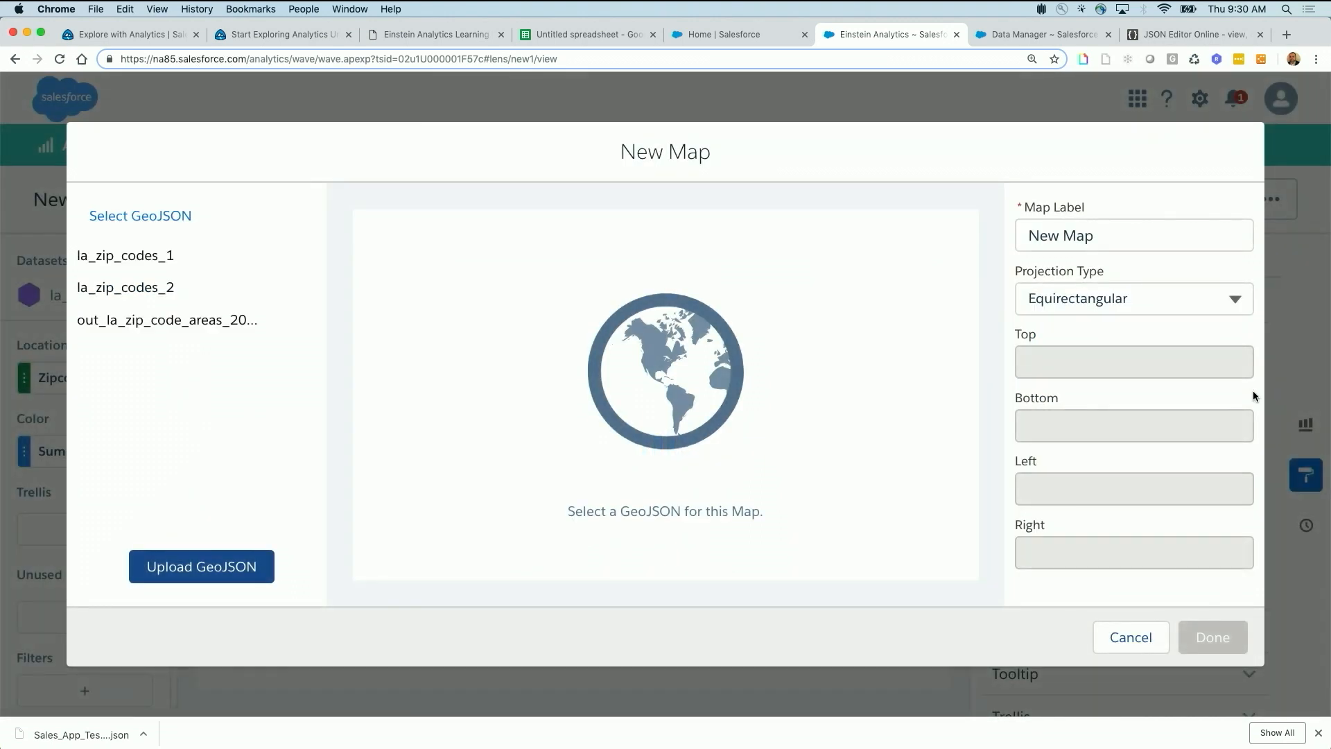
click(203, 572)
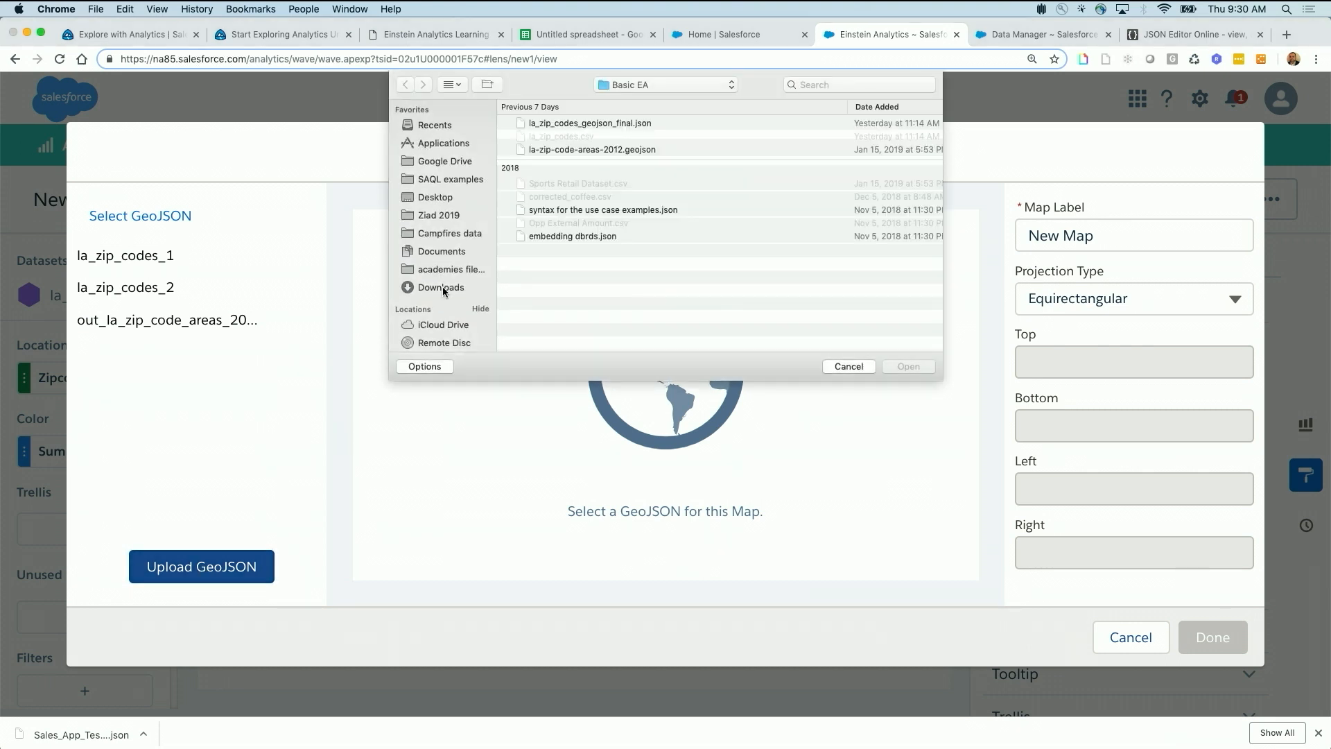
click(602, 132)
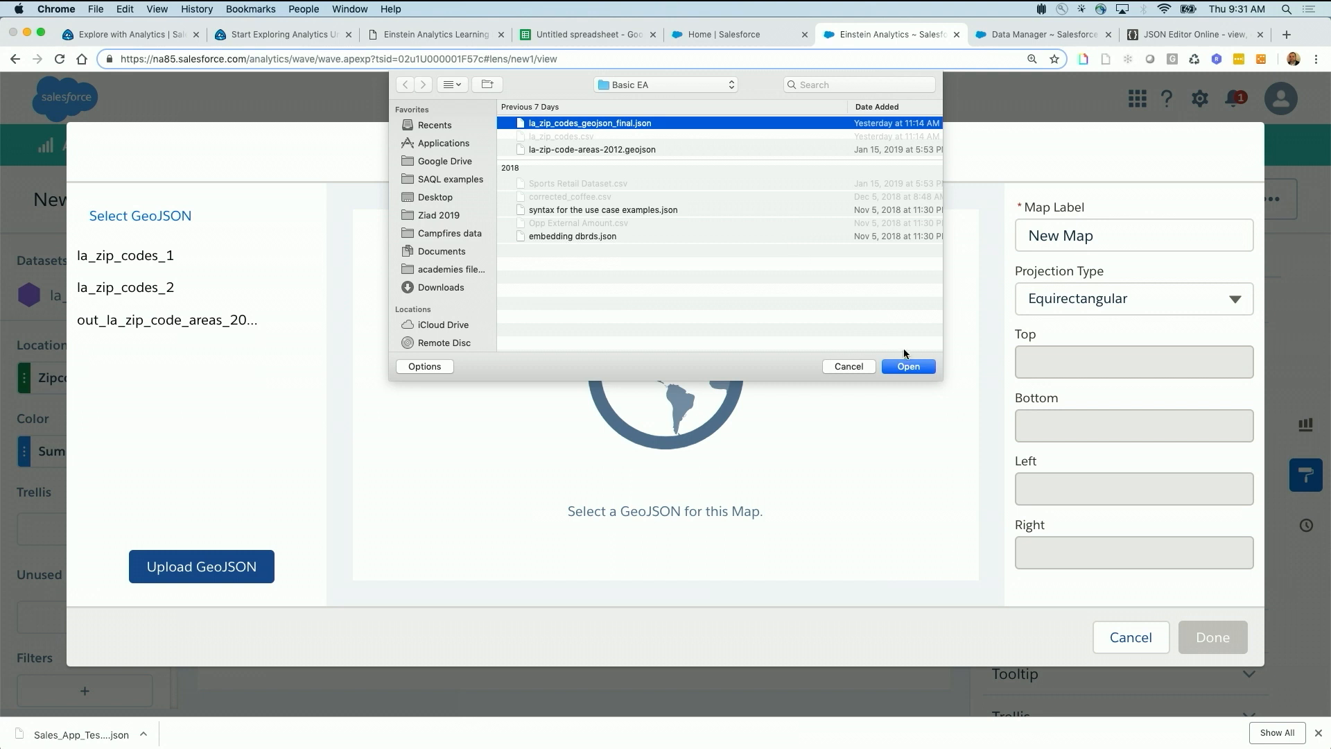
click(908, 366)
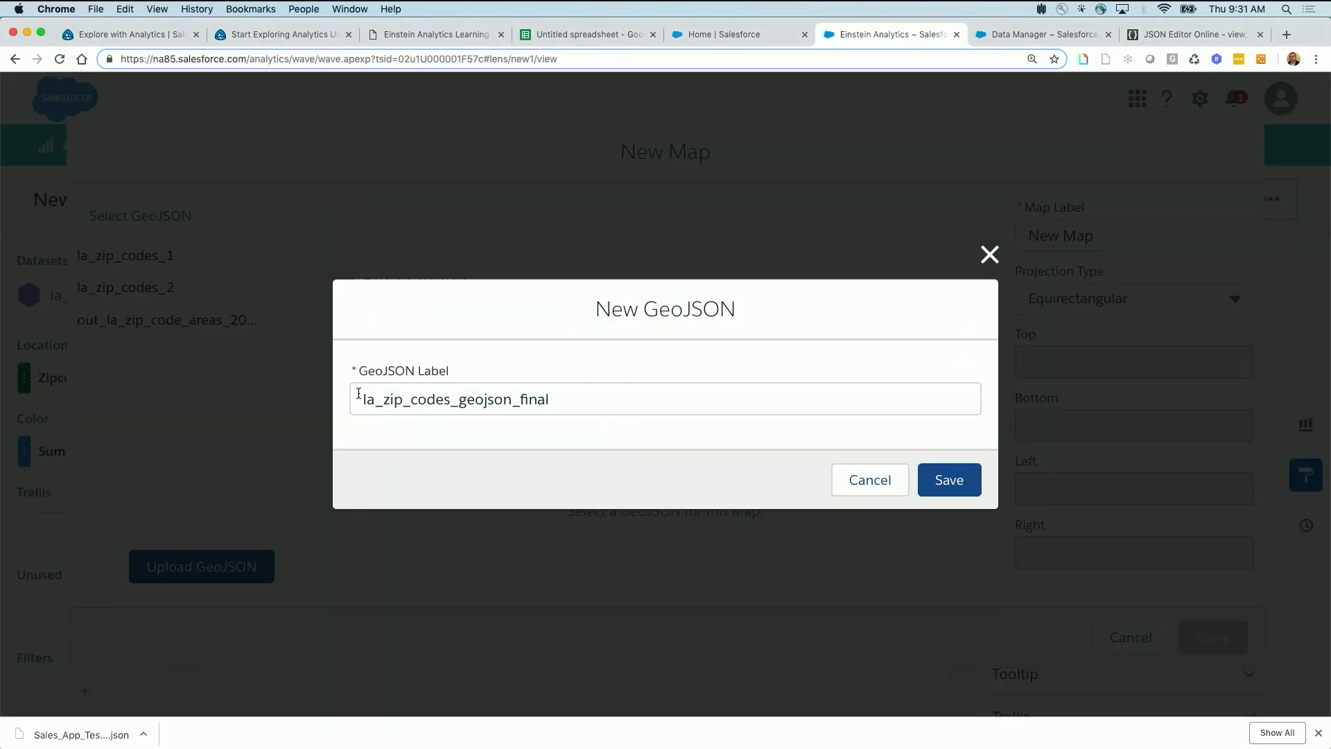
Label the new GeoJSON la_zip_codes_3 and save it.
click(557, 405)
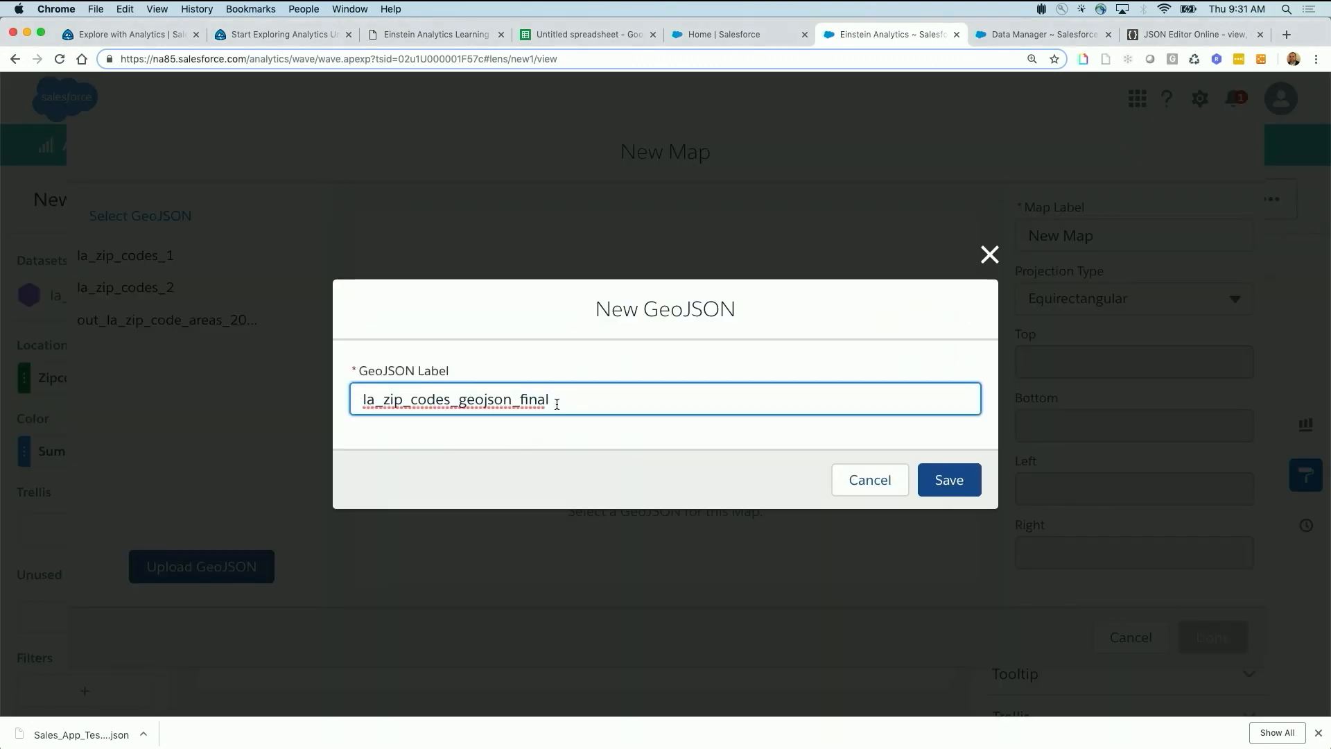
drag(561, 401, 454, 401)
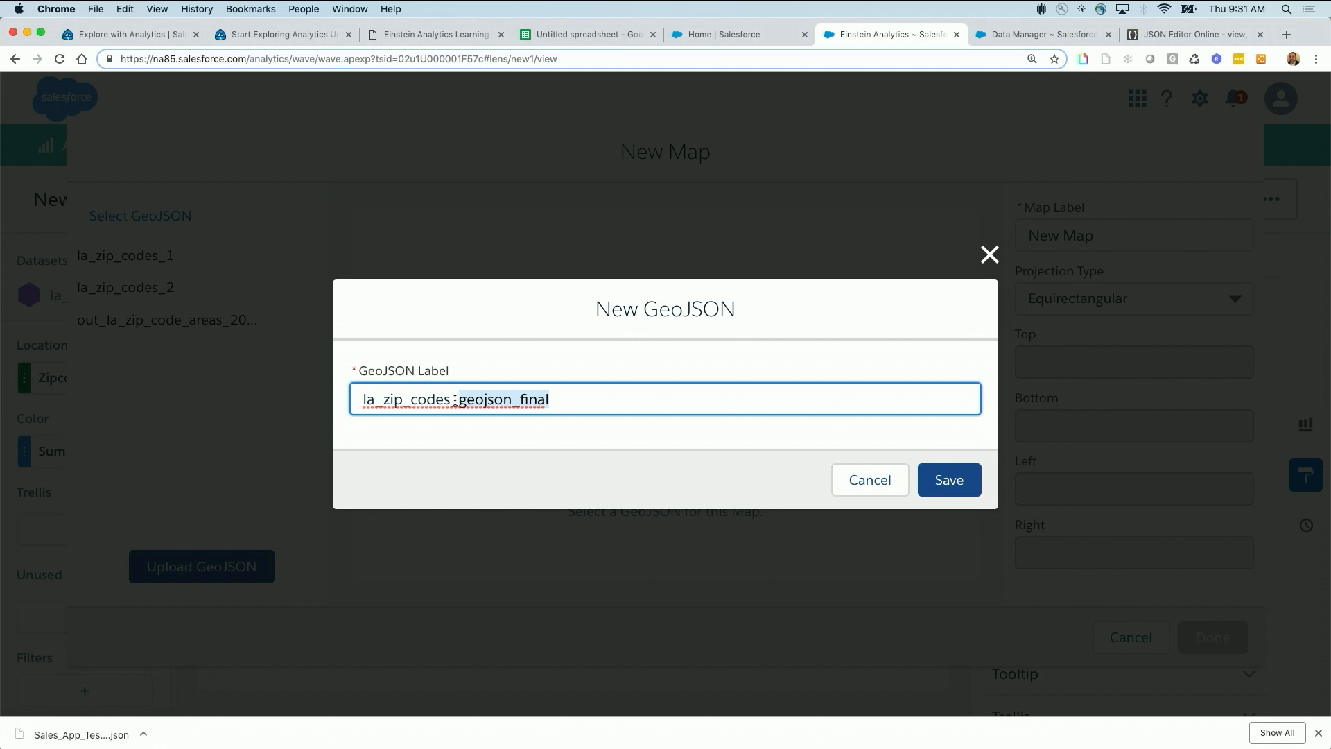
text(3)
click(942, 479)
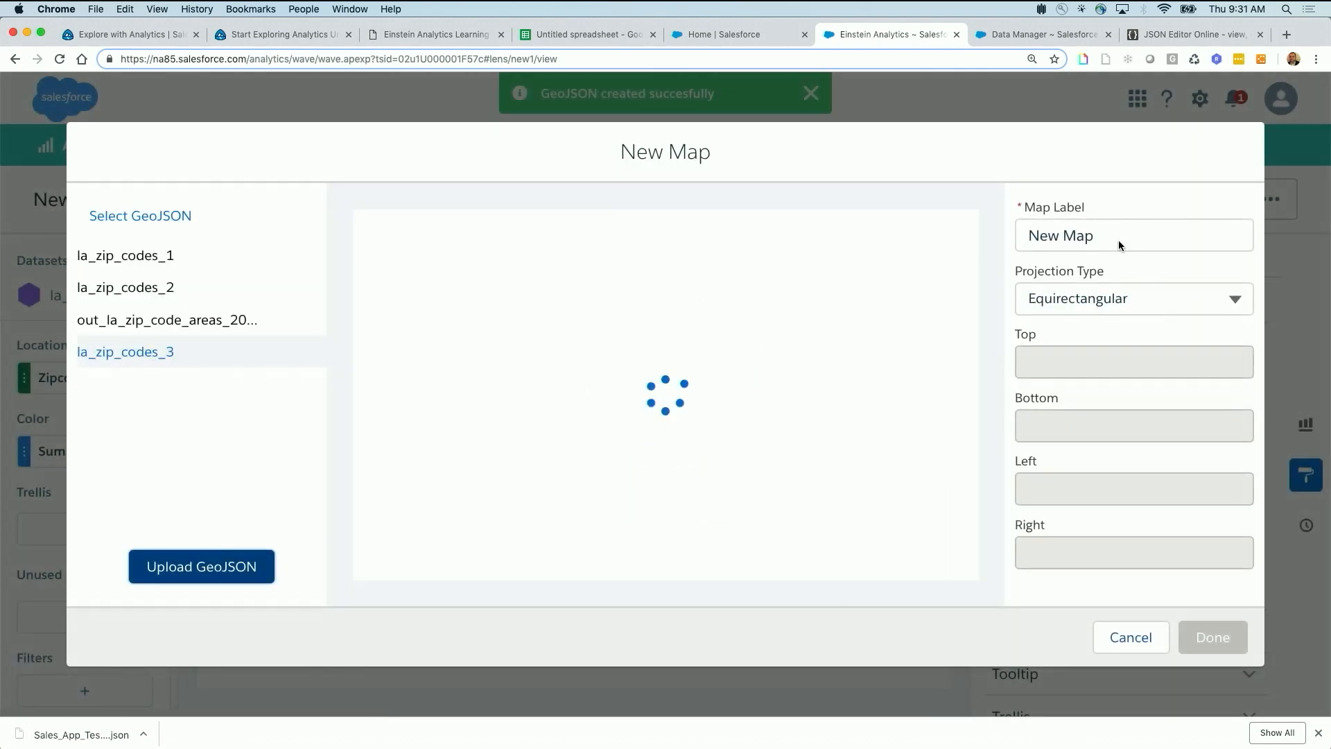
Set the new map's label to LA_ZipCodesMap.
click(1111, 237)
drag(1111, 236, 982, 244)
key(Right)
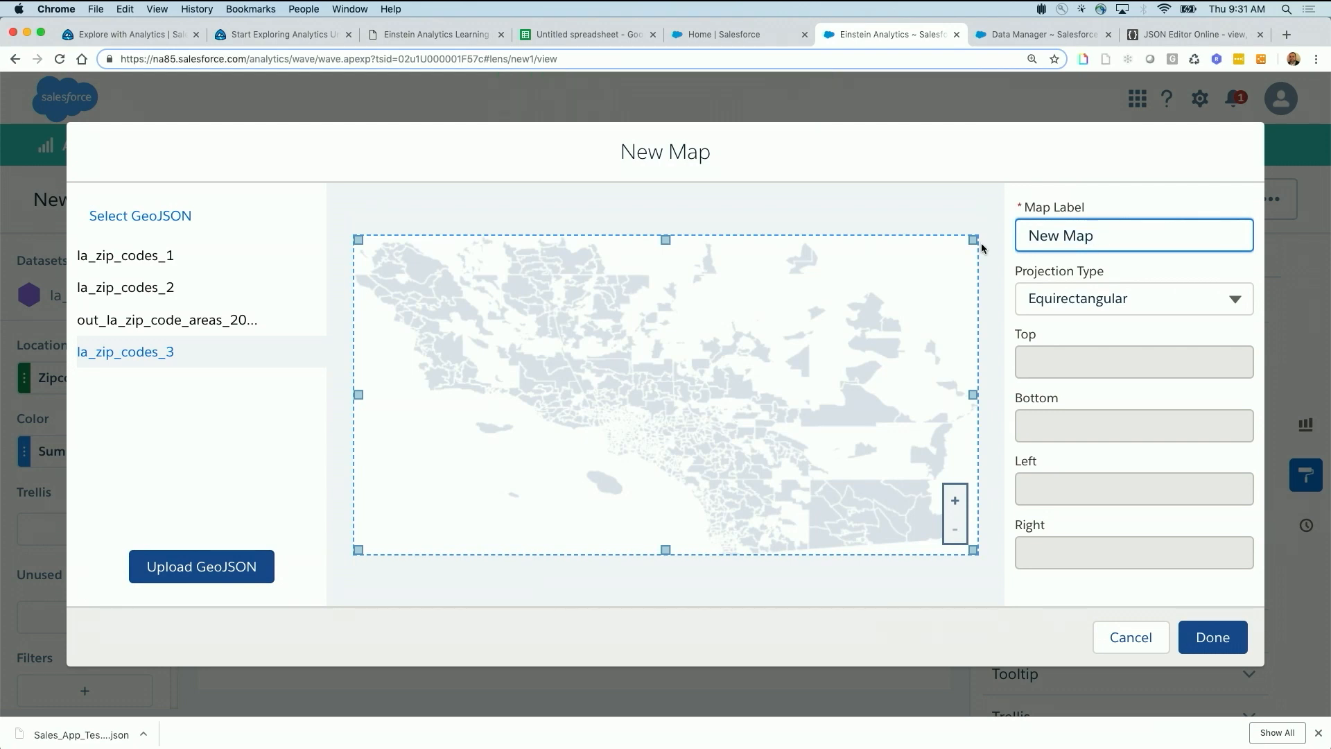
key(super+a)
text(LA_ZipCodesMap)
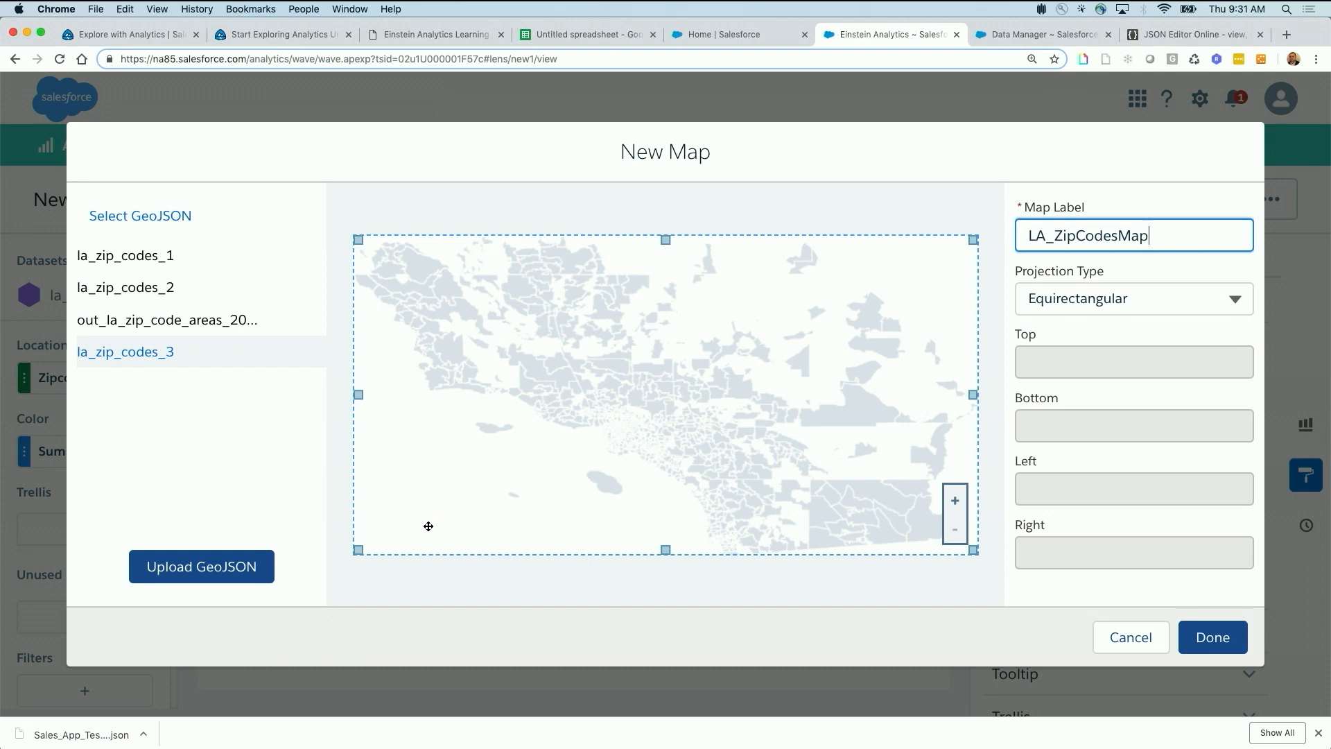
Crop the map bounds to the Los Angeles area, about 34.93 to 33.19 vertically and -119.19 to -117.12 horizontally, and finish the map.
drag(357, 552, 543, 517)
drag(974, 243, 715, 352)
drag(630, 240, 636, 354)
drag(631, 514, 631, 491)
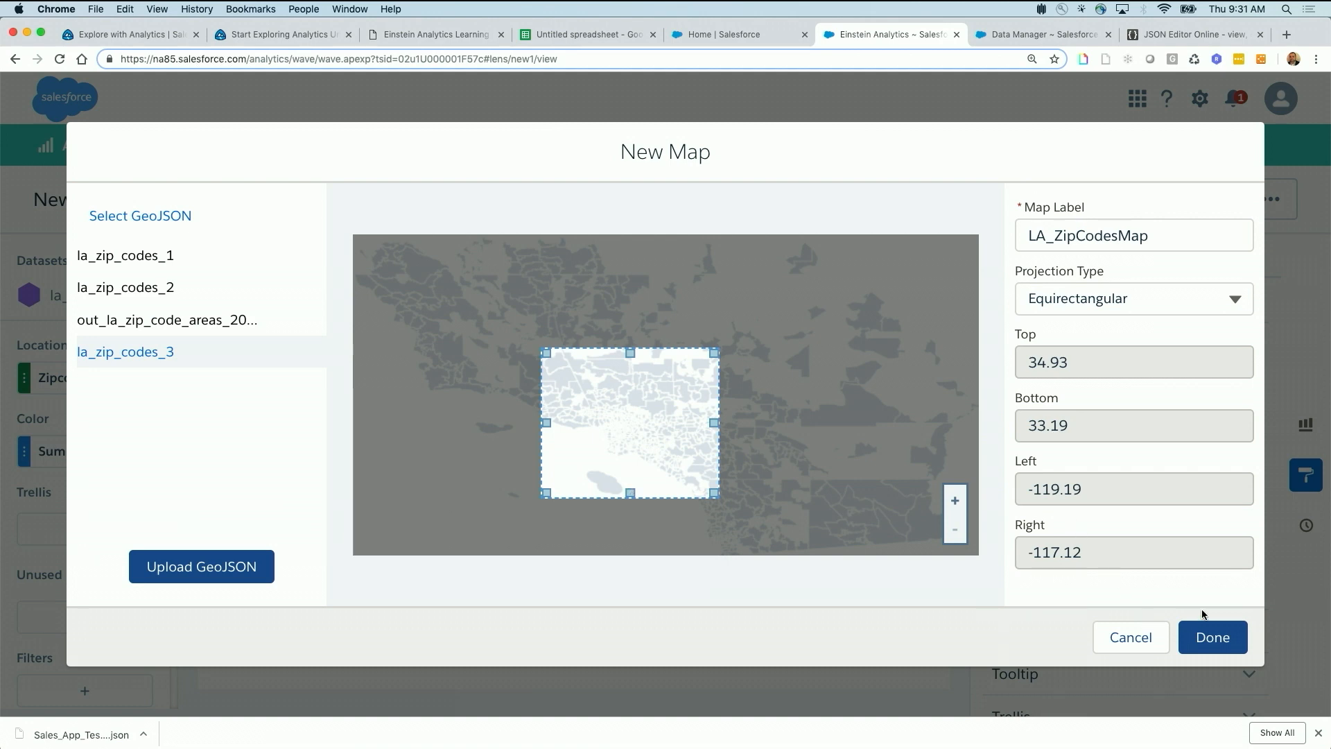
click(1216, 639)
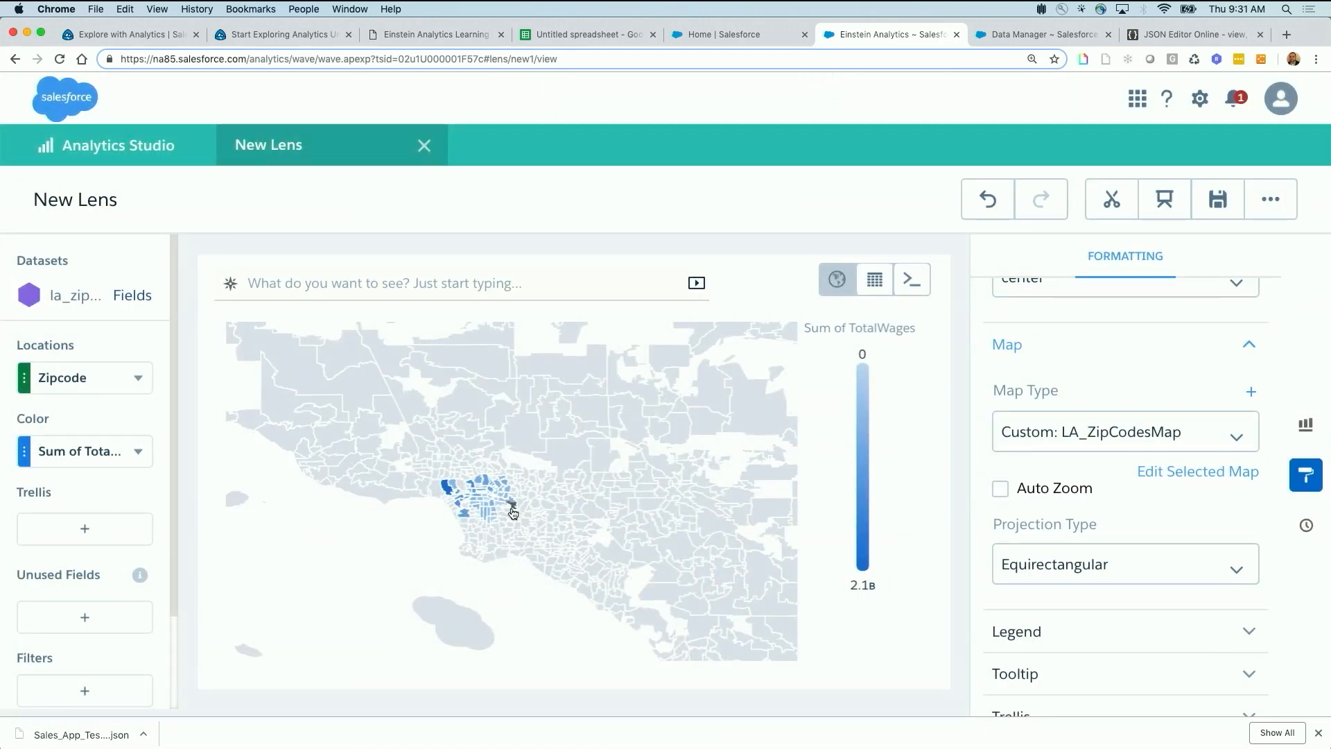
Select the dark blue coastal zip code on the map and save the lens as geojson_example in My Private App.
mouse_move(480, 502)
click(447, 490)
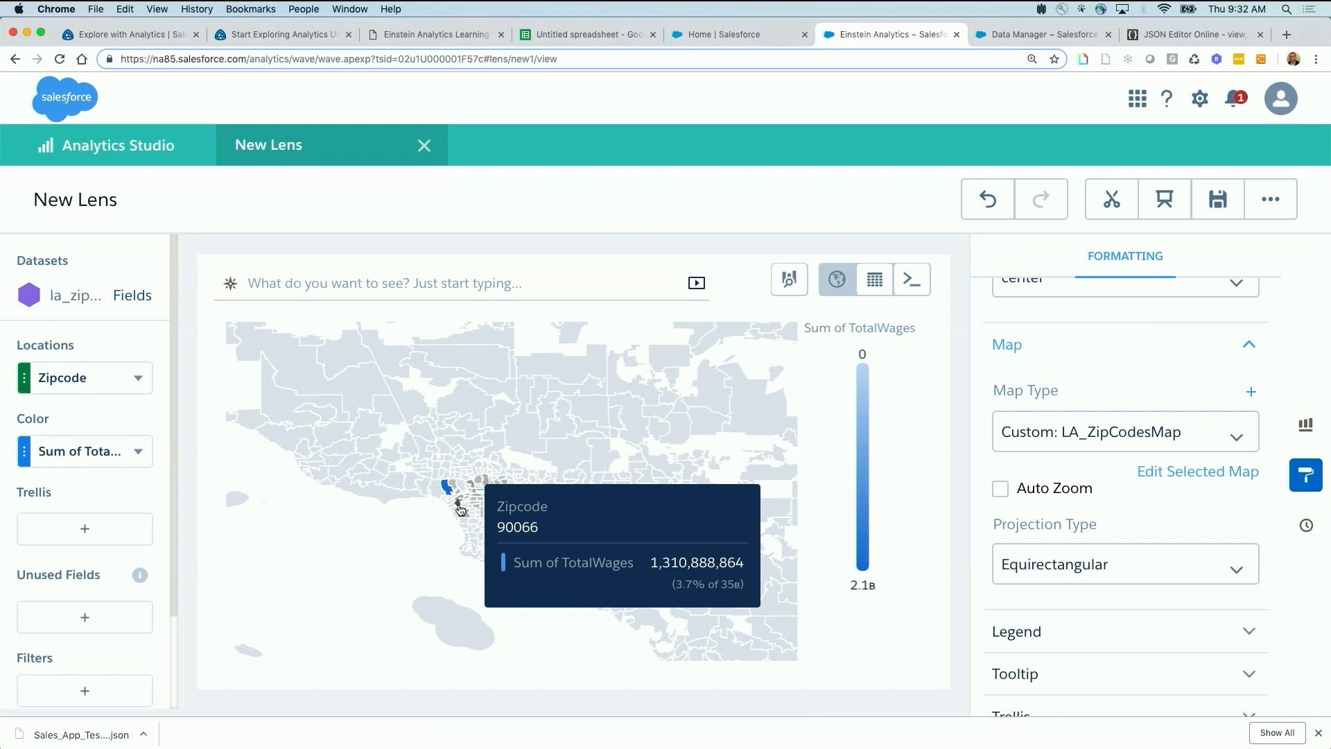
click(1218, 200)
drag(617, 295, 419, 275)
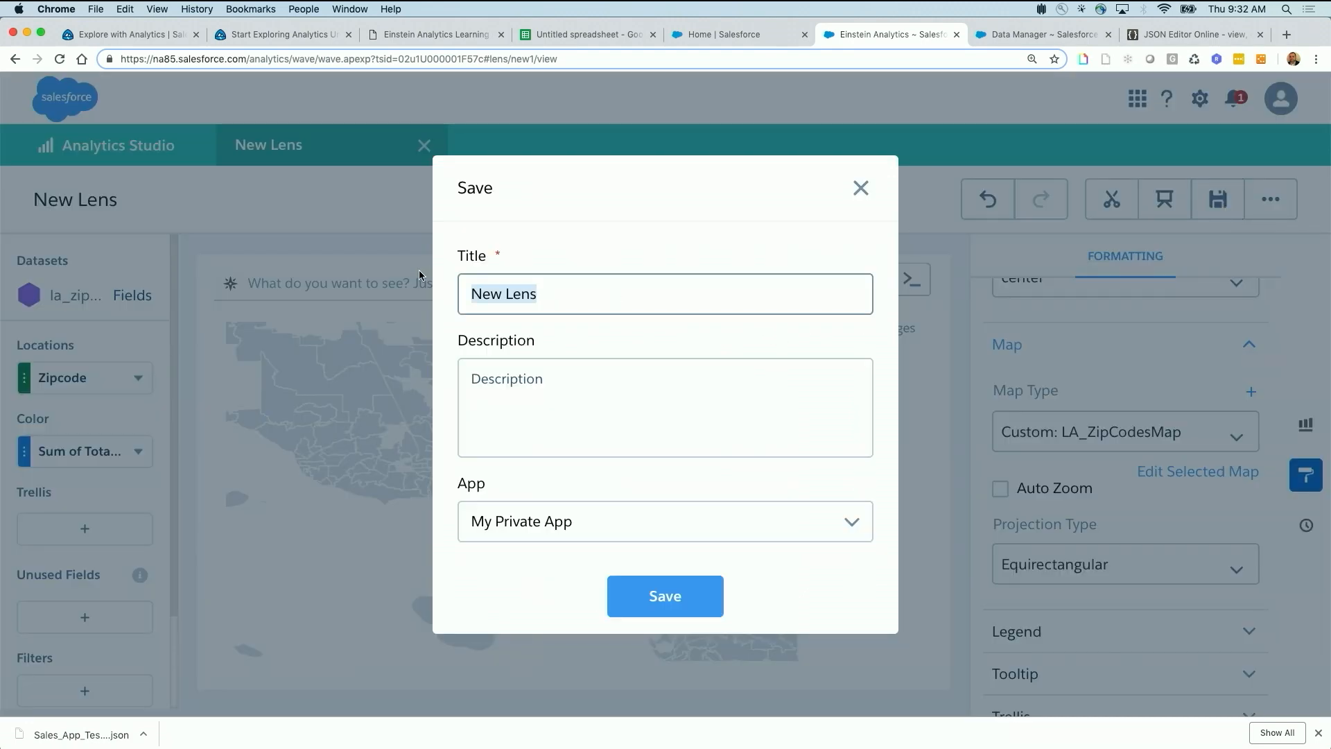
text(geojson_)
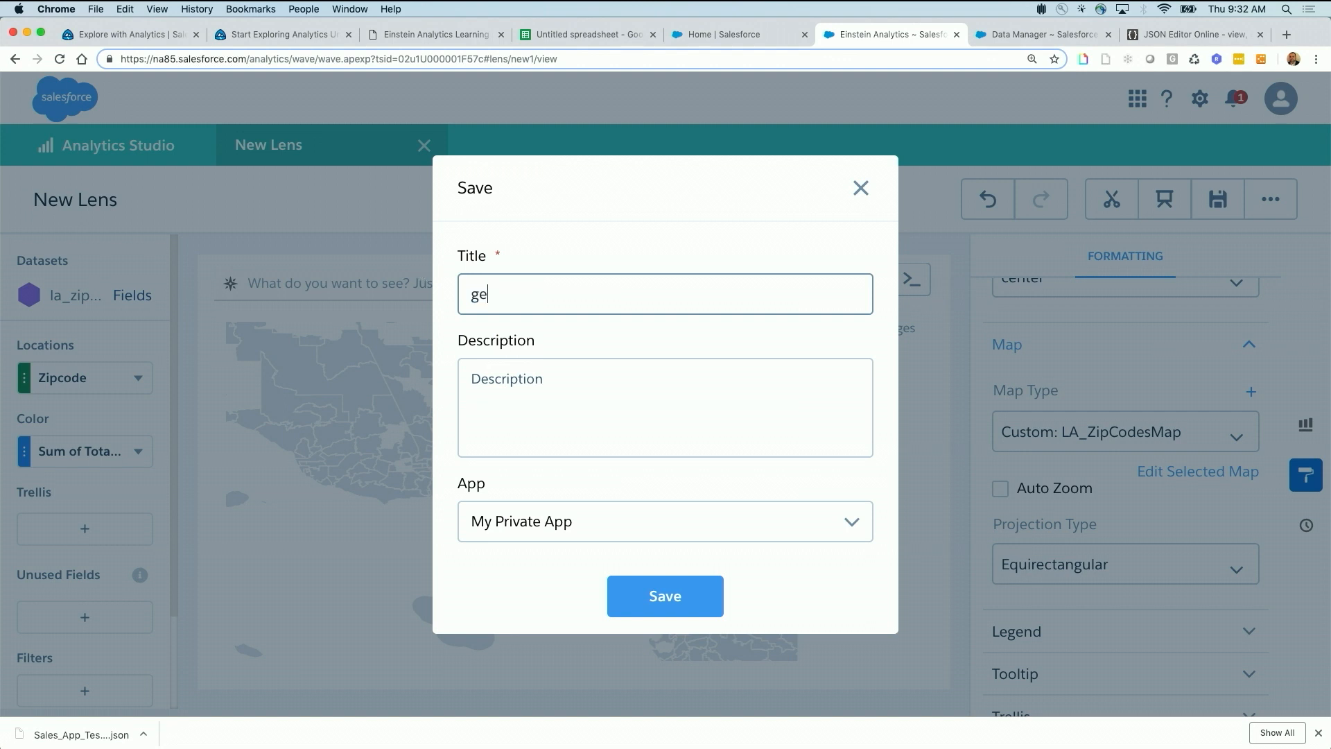
text(example)
click(654, 588)
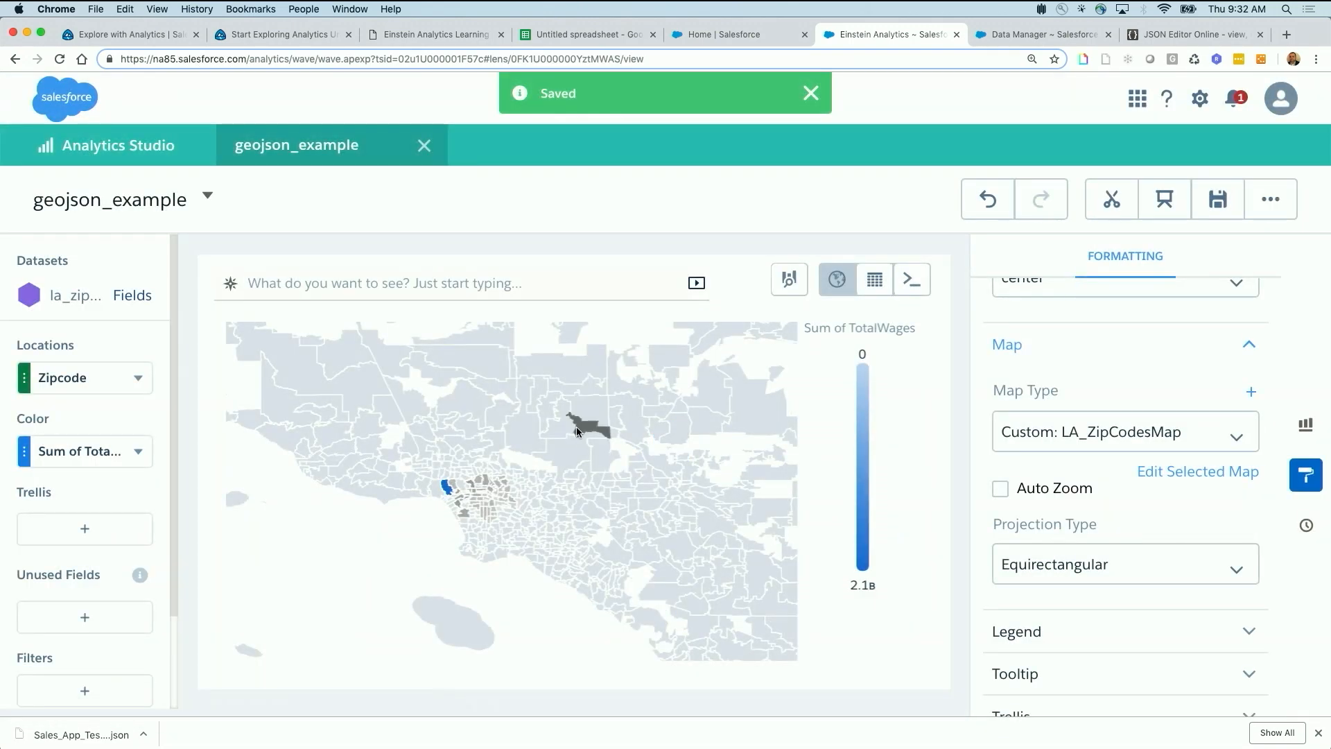
mouse_move(590, 468)
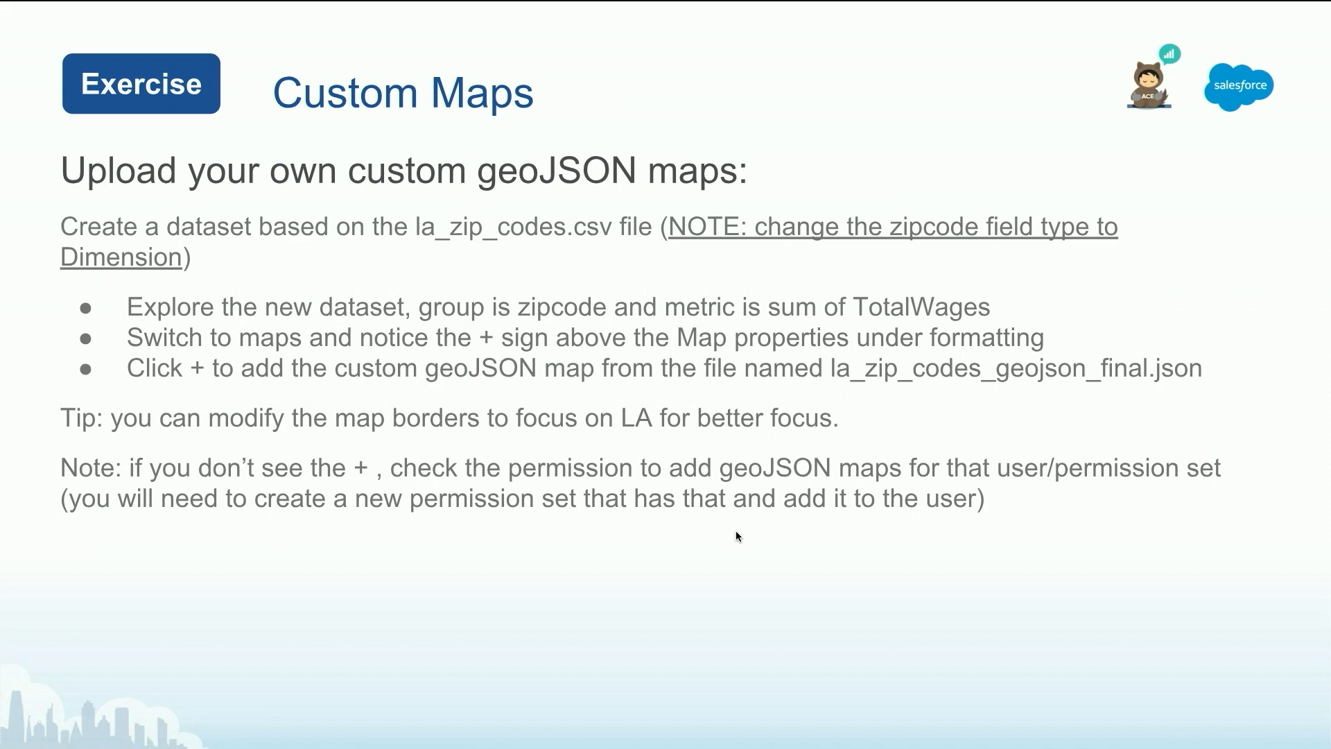
key(Right)
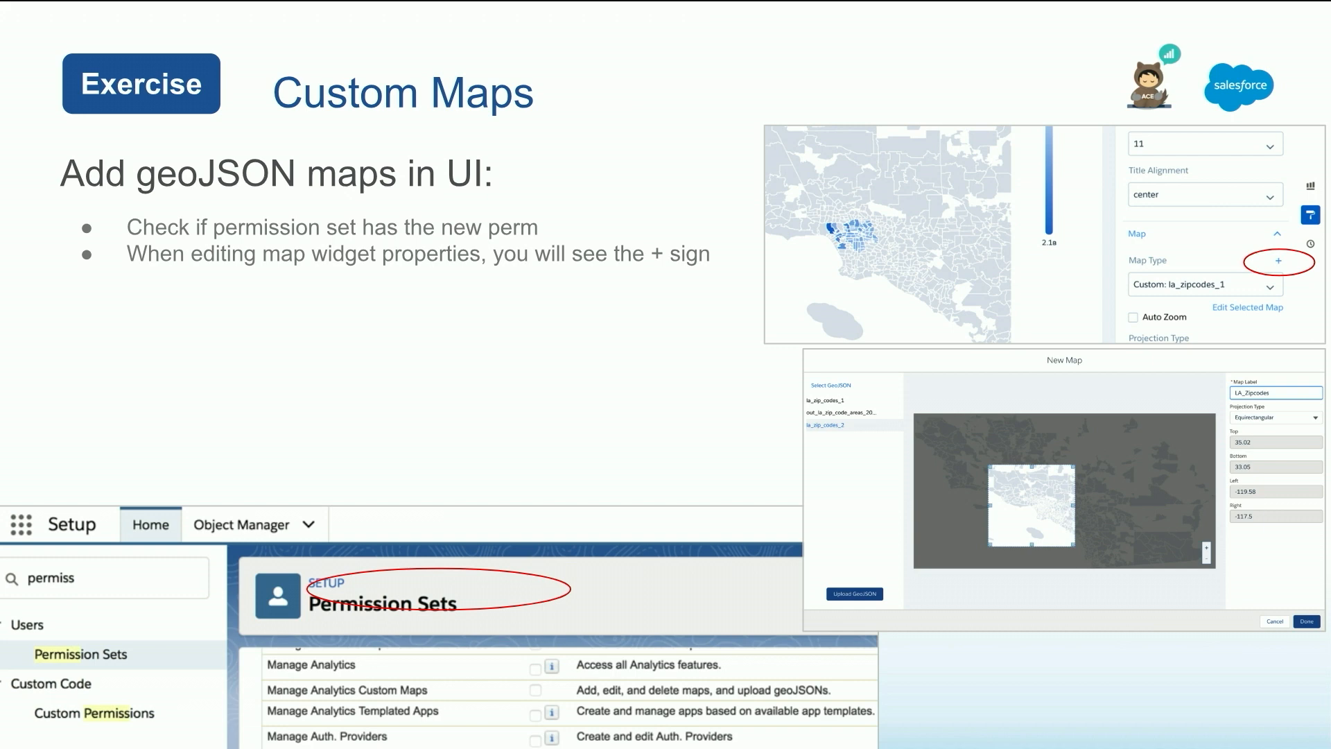
key(Right)
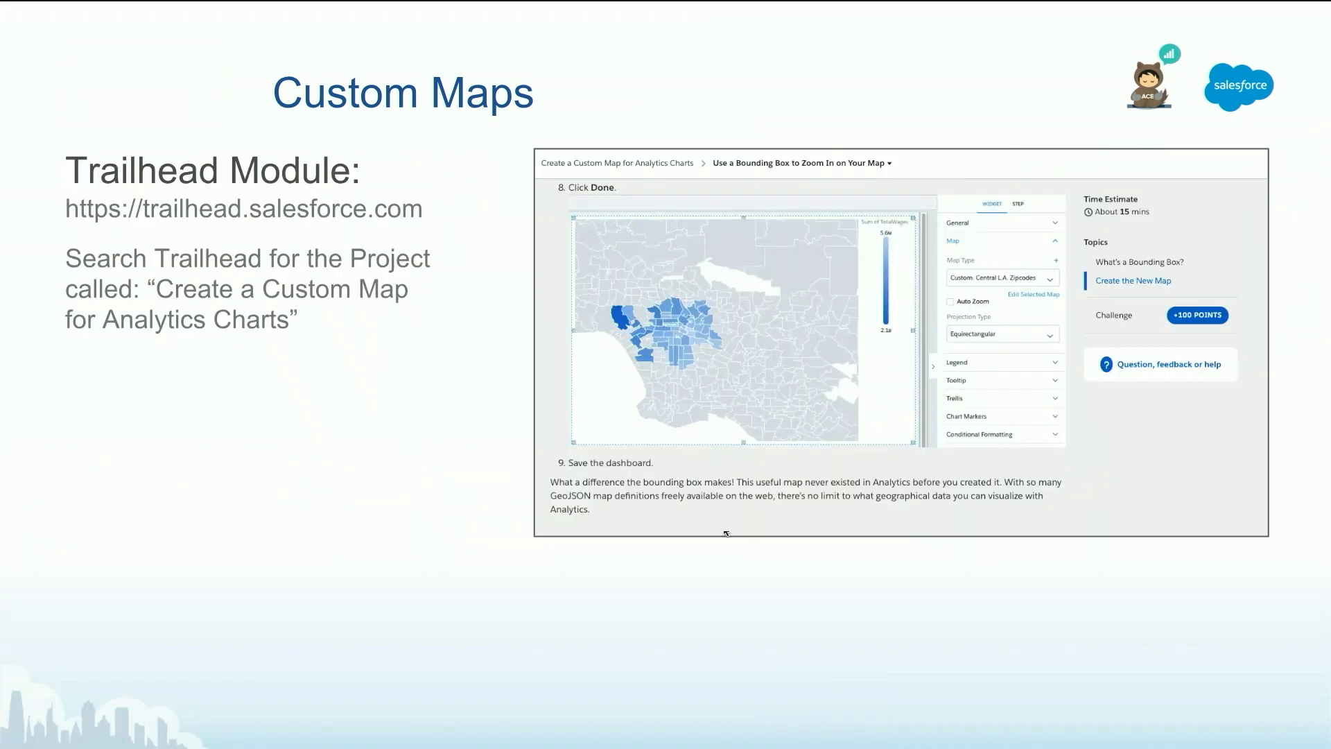